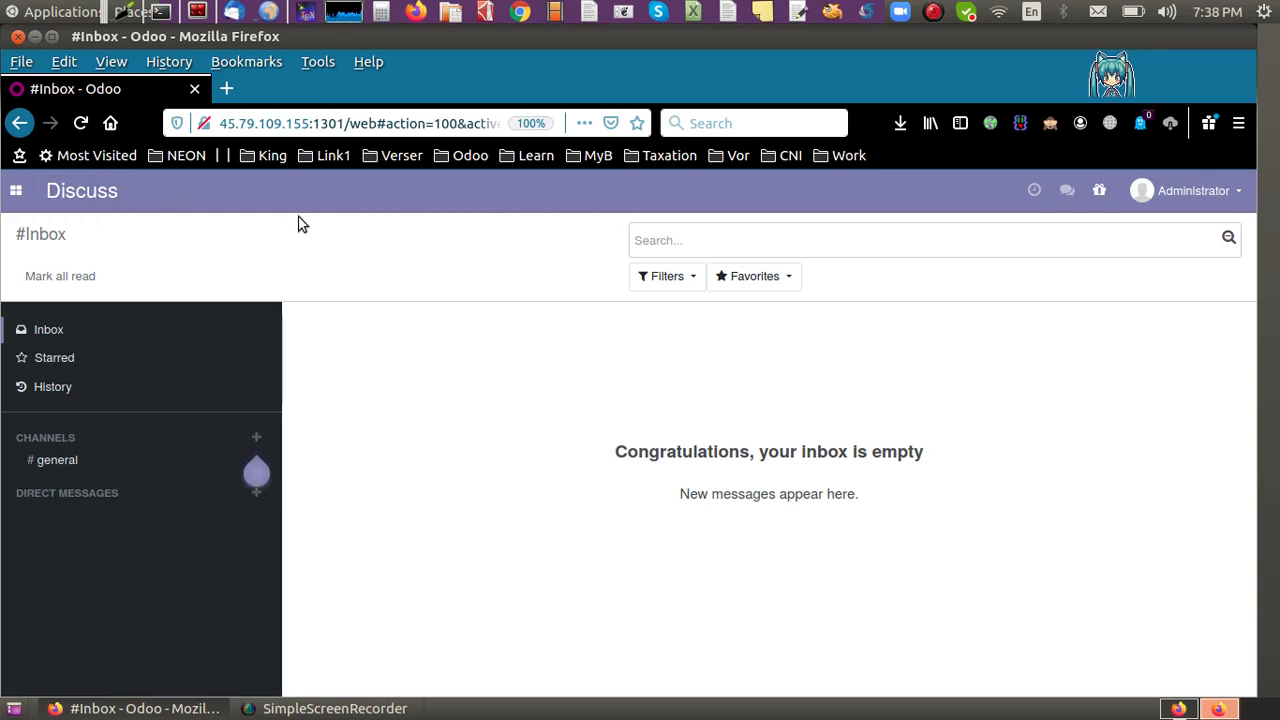
Open the Purchase app on its Requests for Quotation list
click(18, 190)
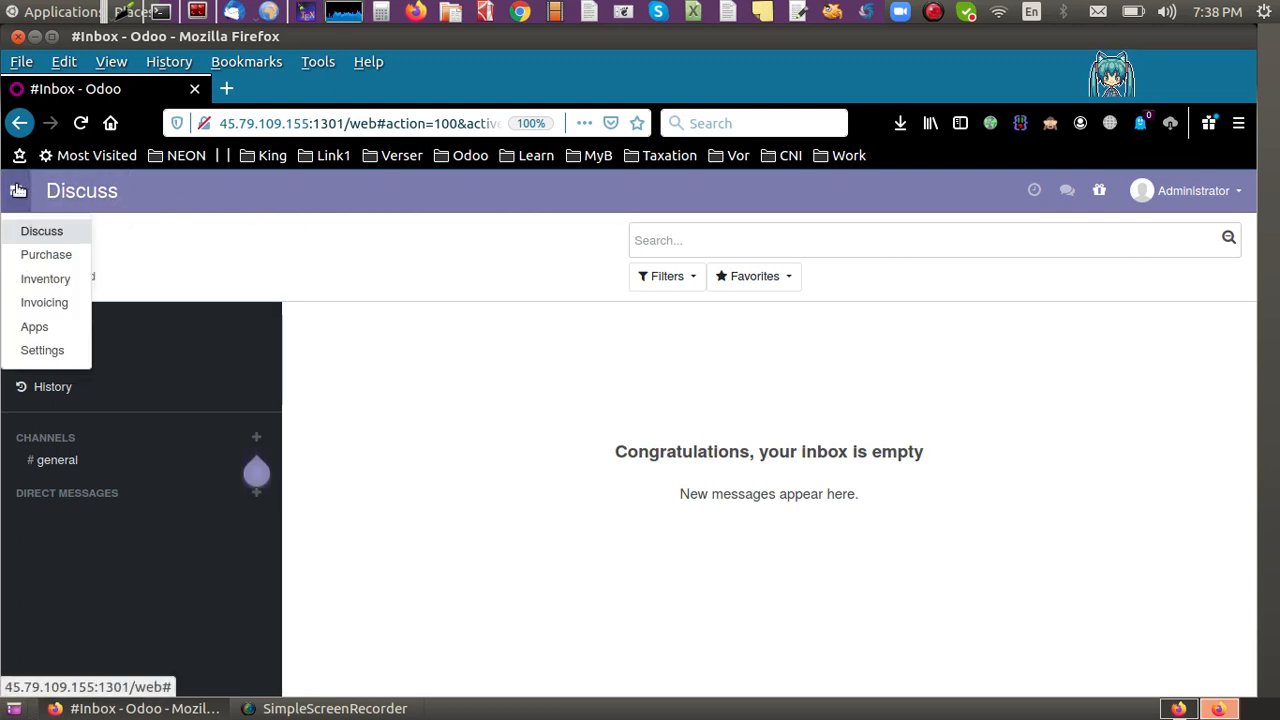
click(43, 258)
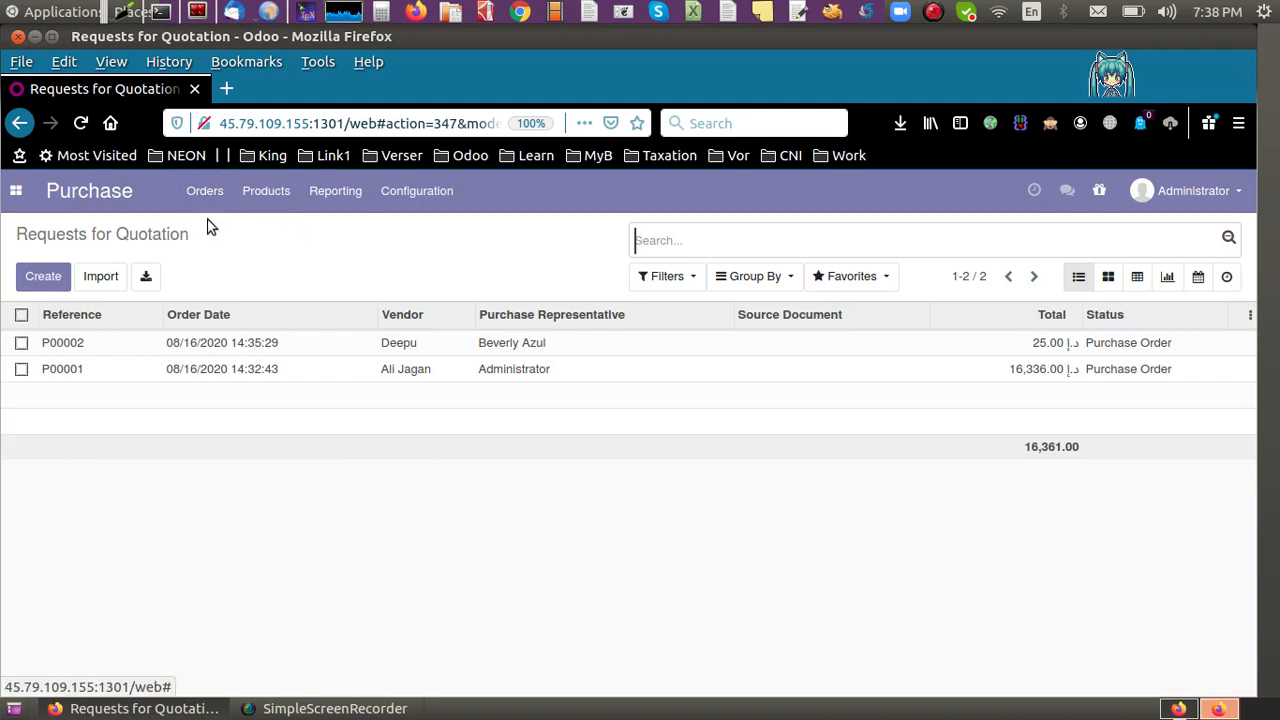
drag(206, 237, 14, 238)
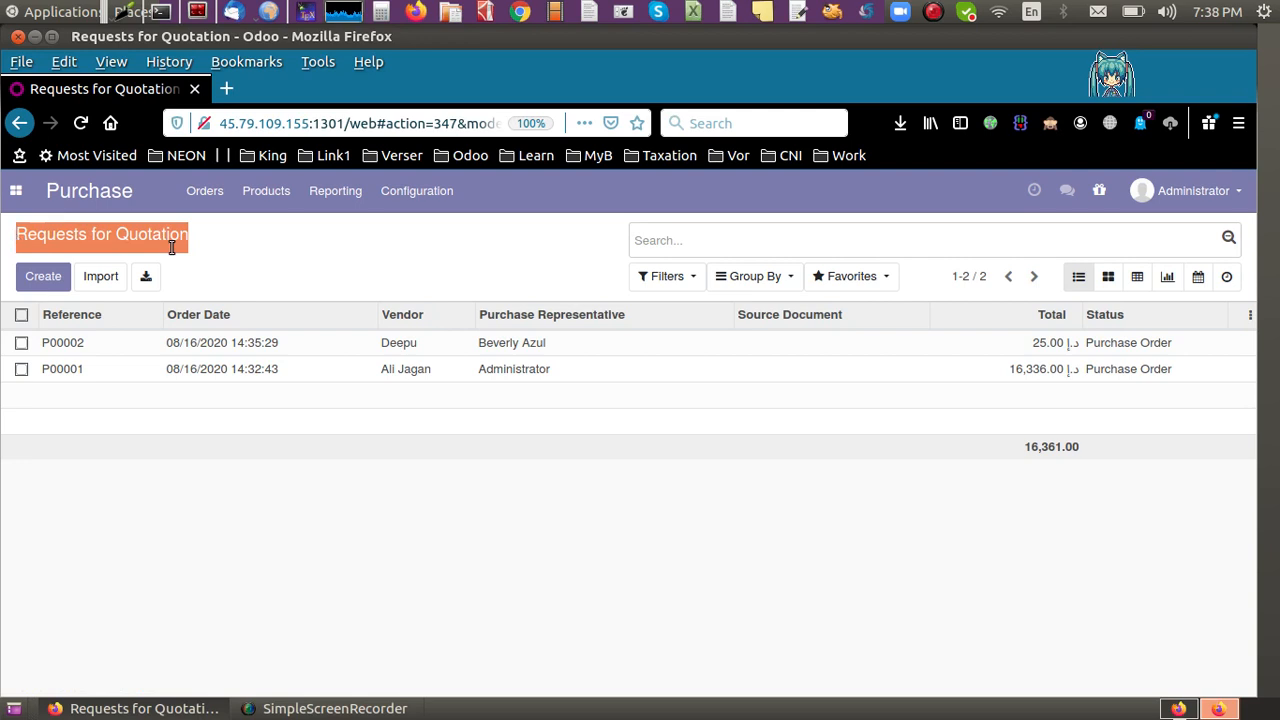
click(372, 277)
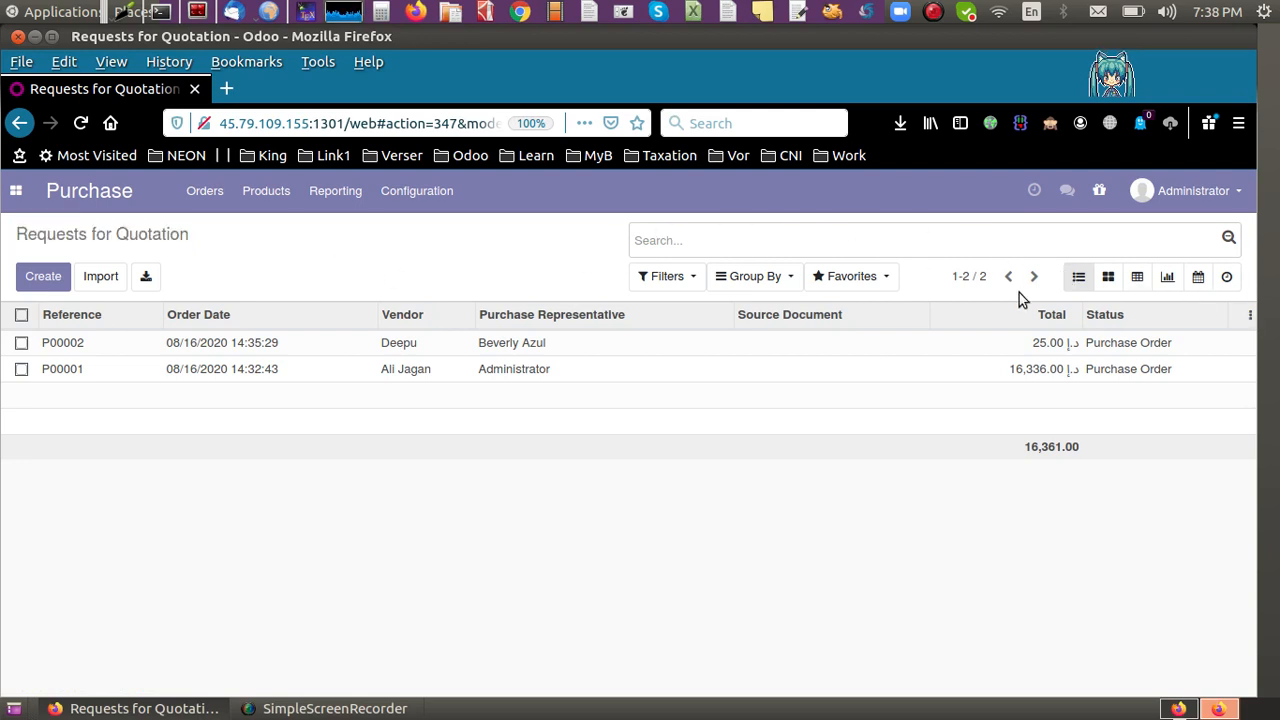
View the requests for quotation in the kanban, pivot, calendar and graph layouts
click(1112, 283)
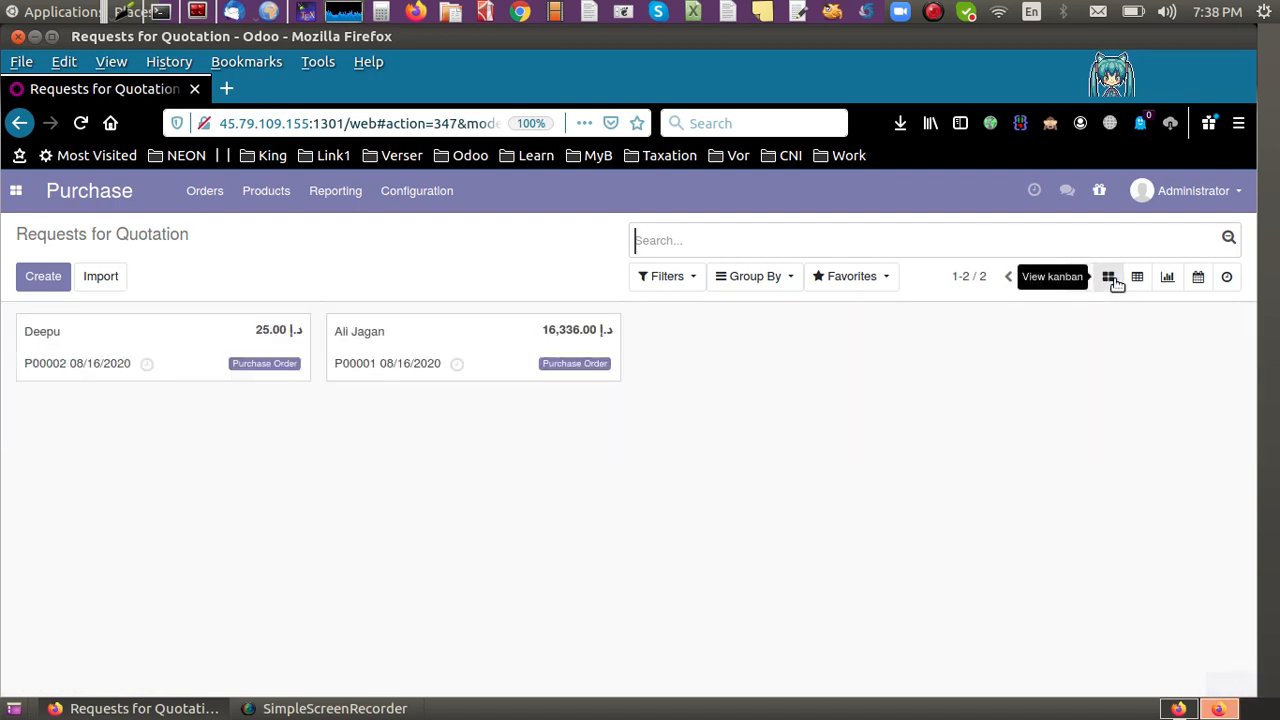
click(1140, 280)
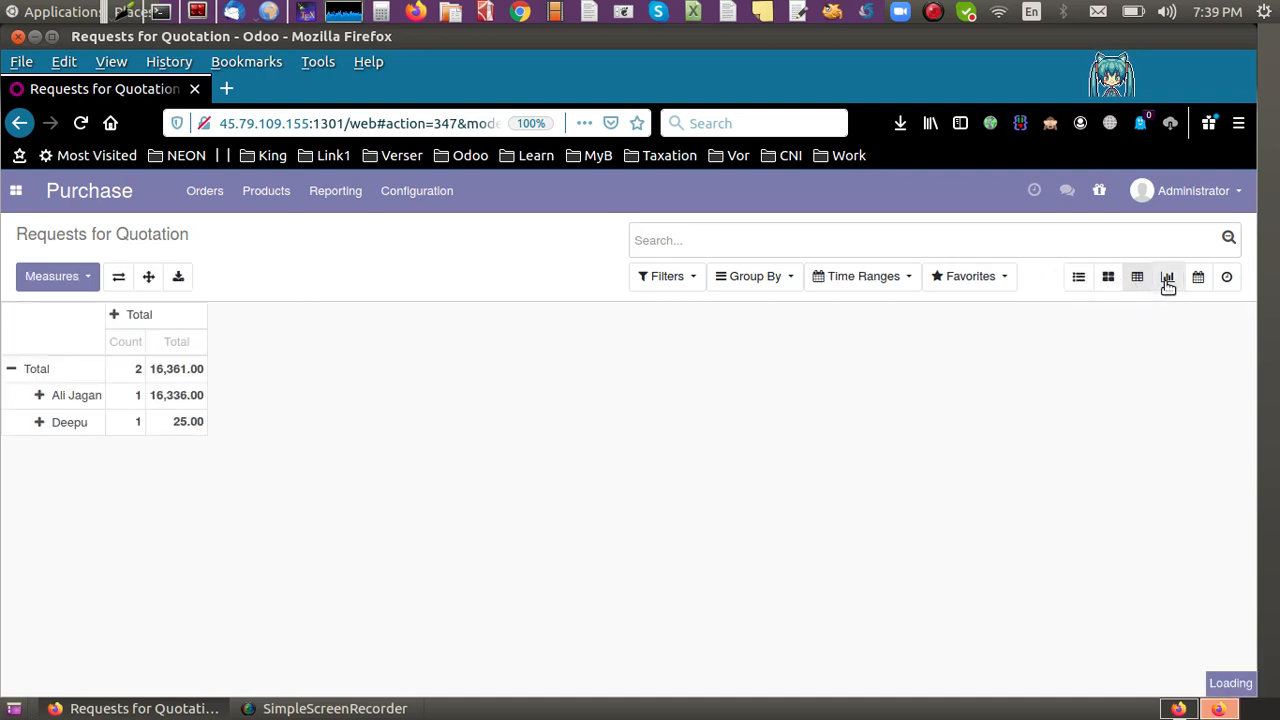
click(1167, 280)
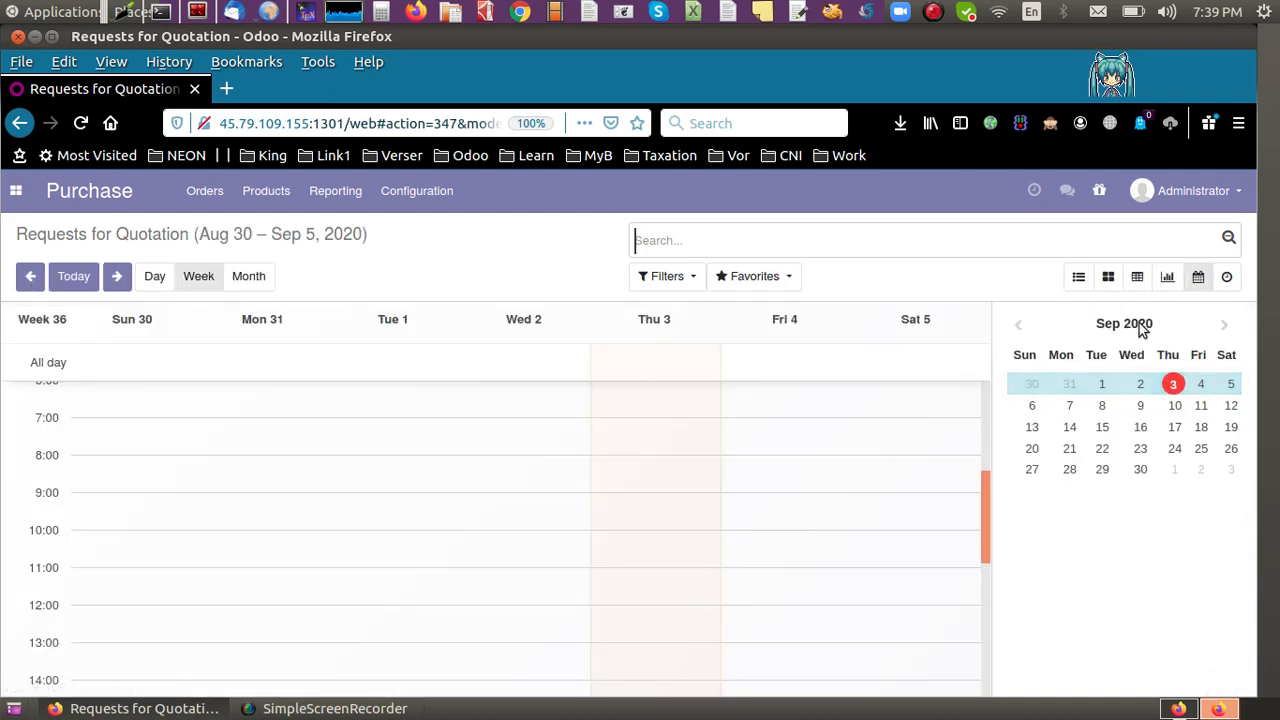
click(1166, 277)
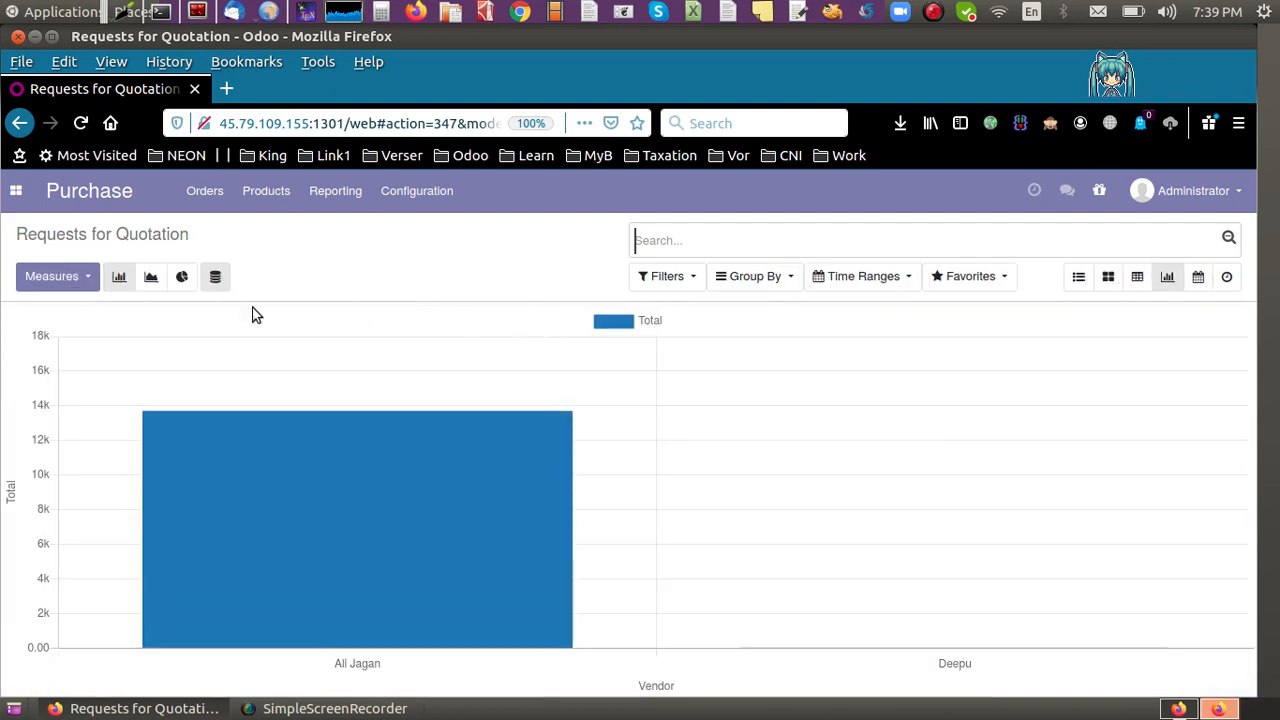
View the quotation graph as line, bar and pie charts, and set its measure to Bill Count
click(152, 279)
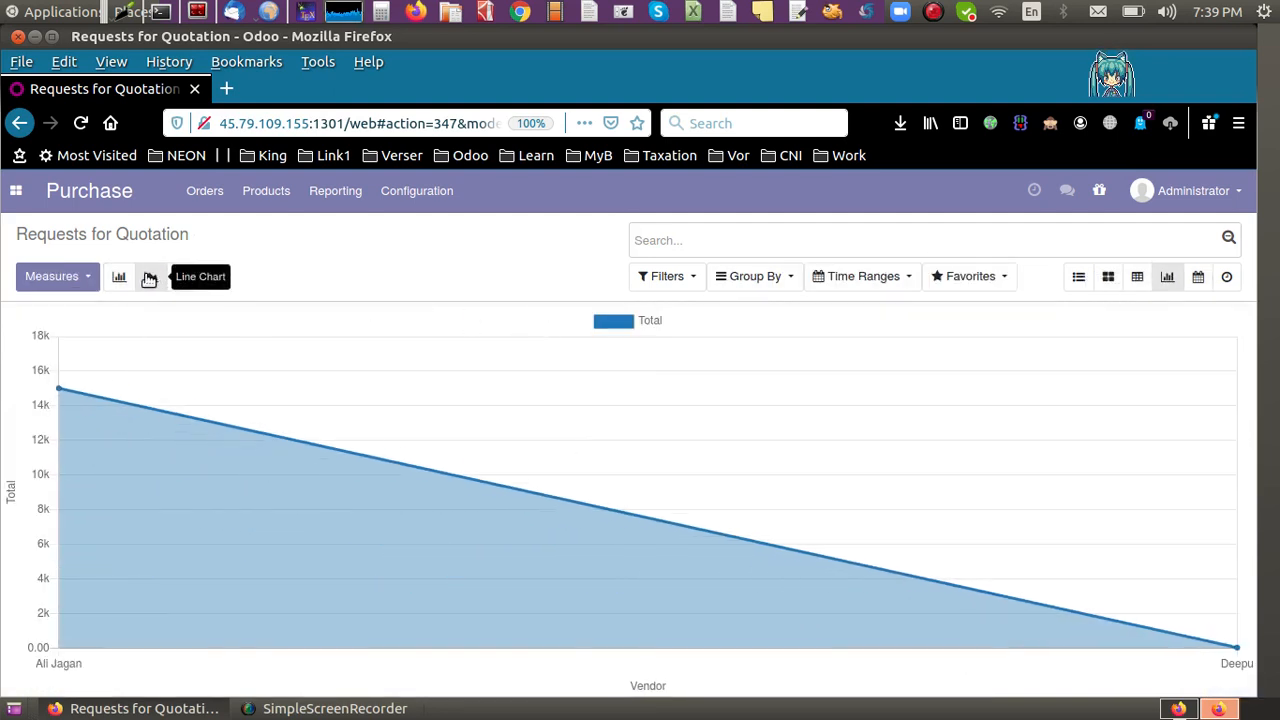
click(119, 279)
click(182, 277)
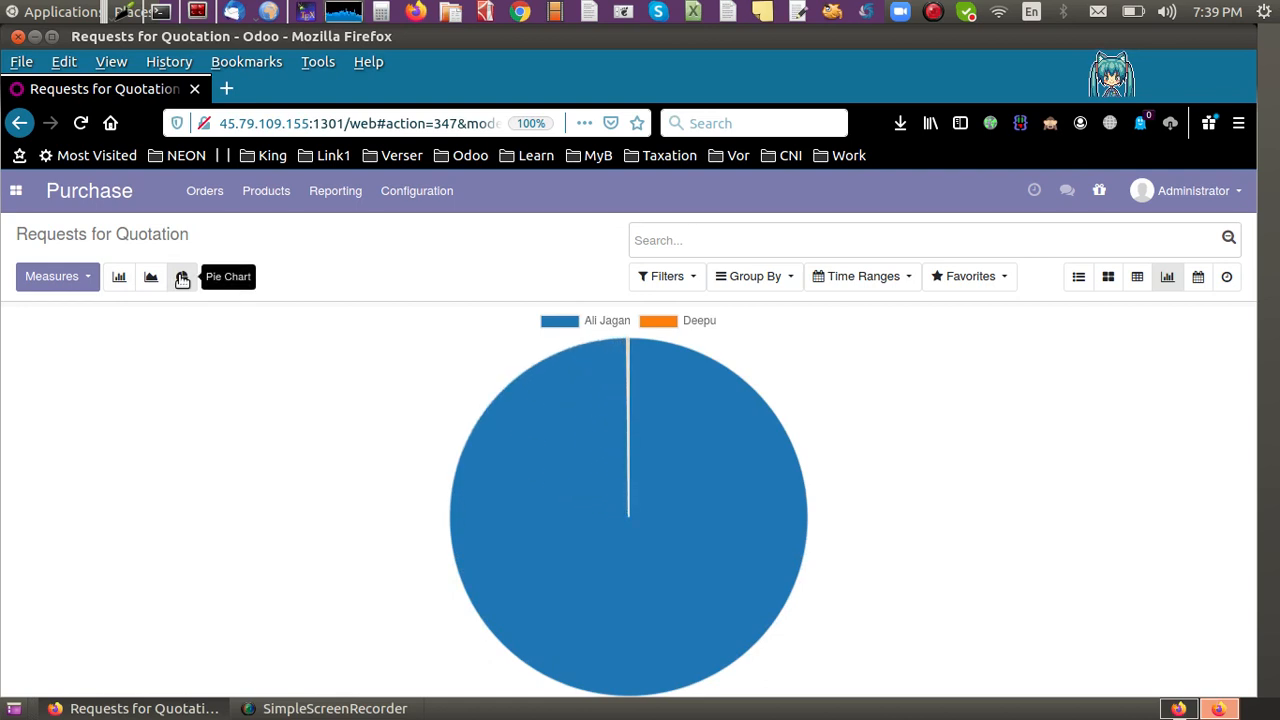
click(70, 284)
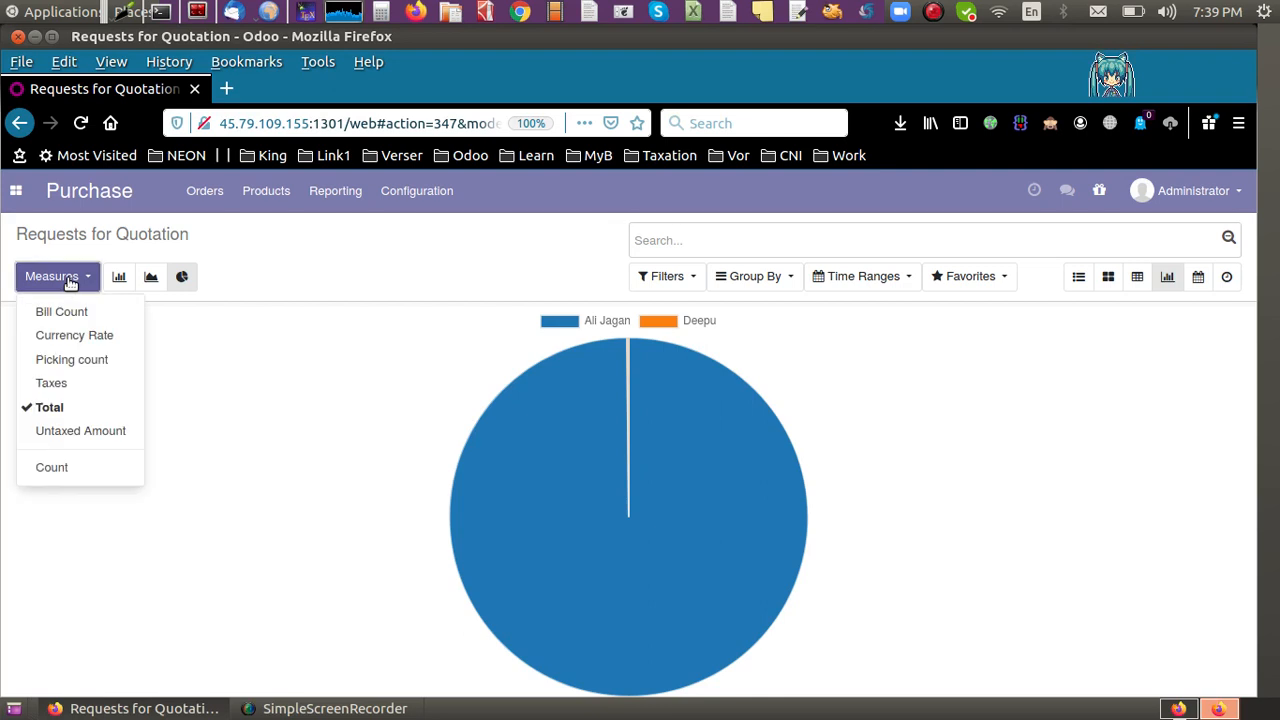
click(78, 313)
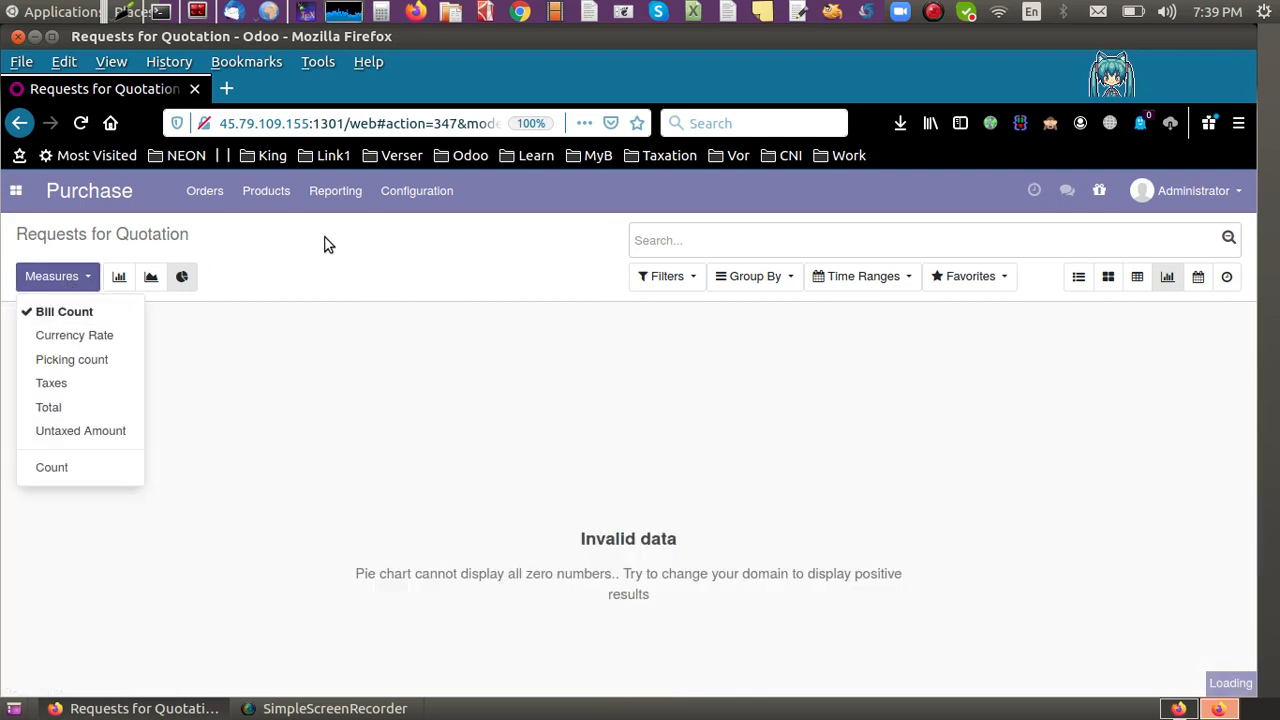
Reopen Requests for Quotation from the purchase orders section to return to the list layout
click(207, 197)
click(432, 240)
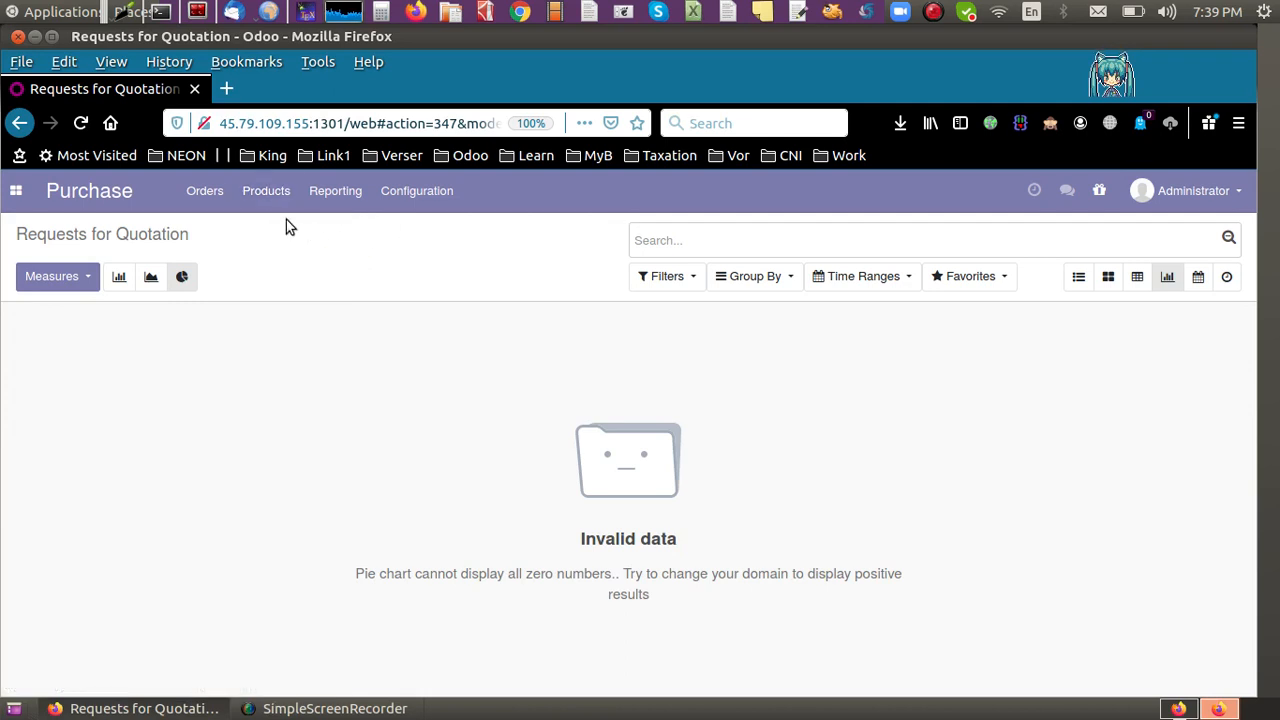
click(196, 207)
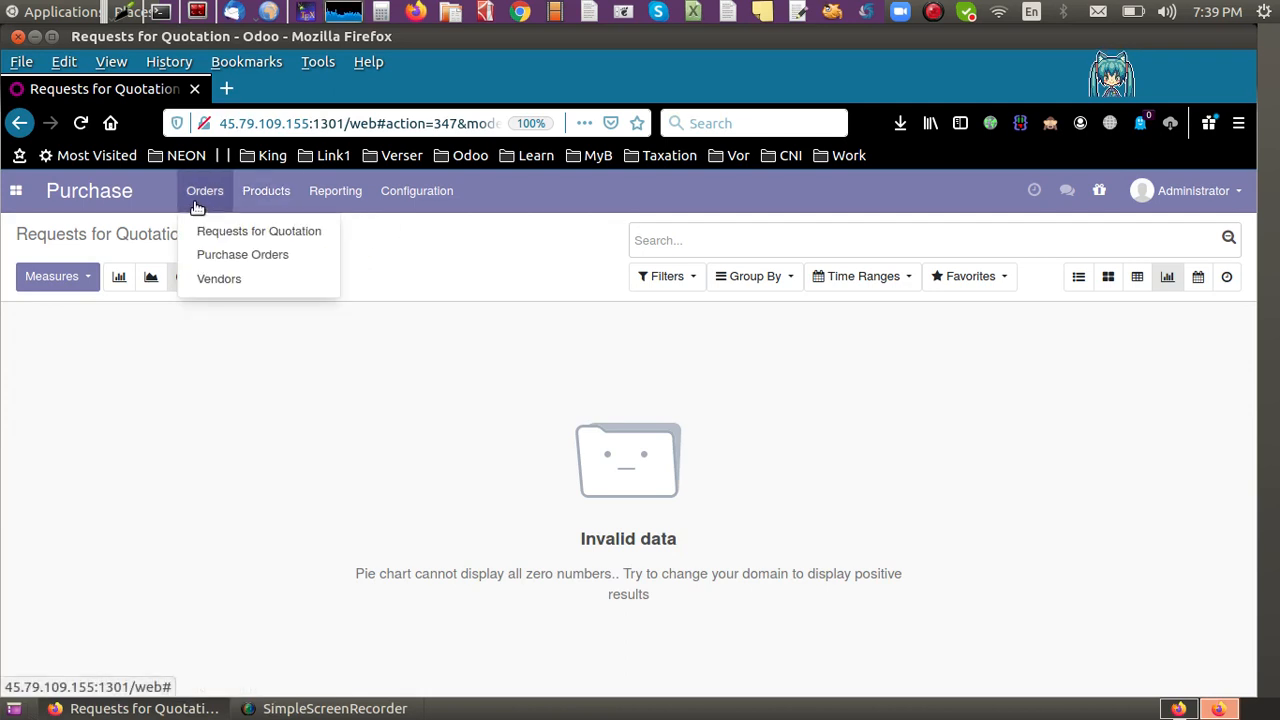
click(378, 235)
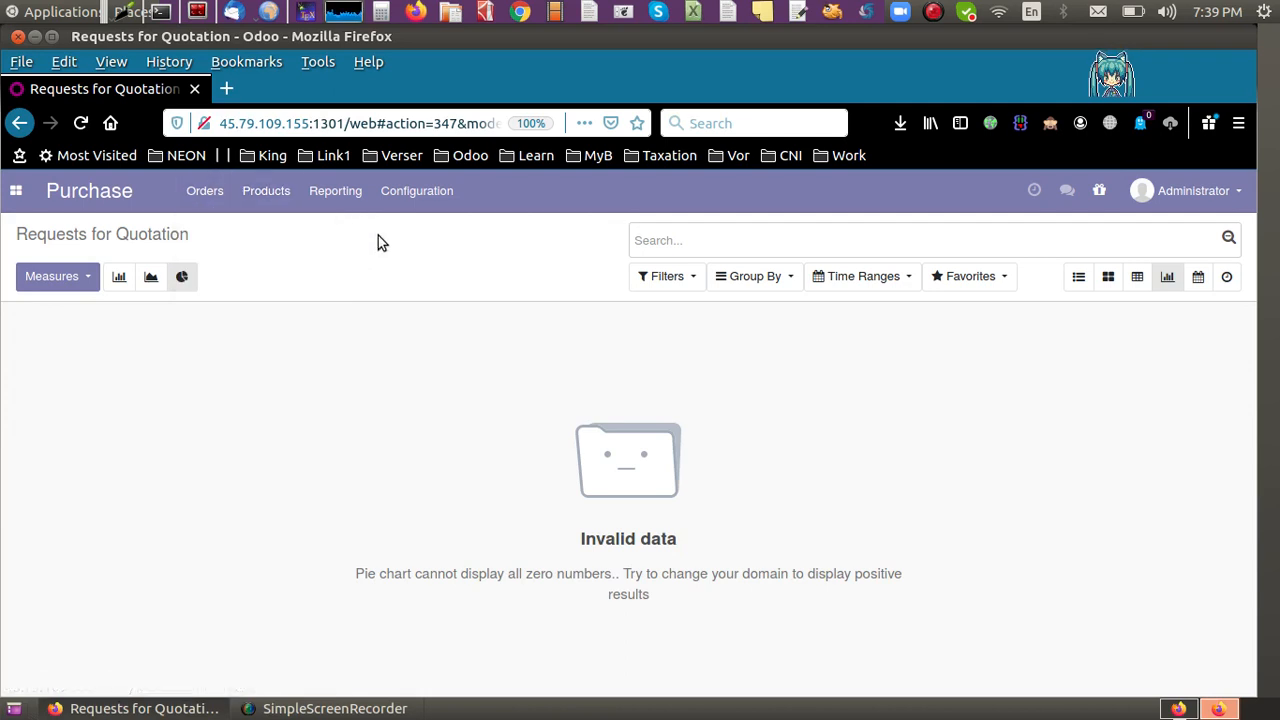
click(203, 193)
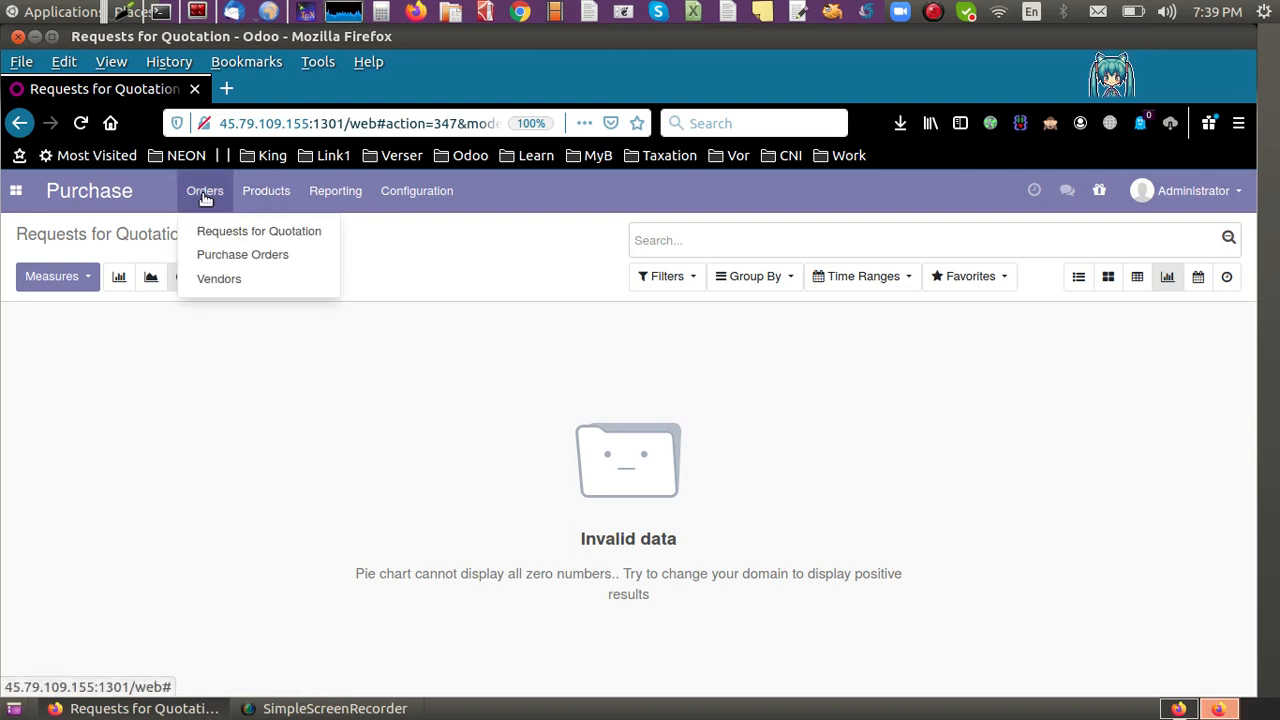
click(227, 235)
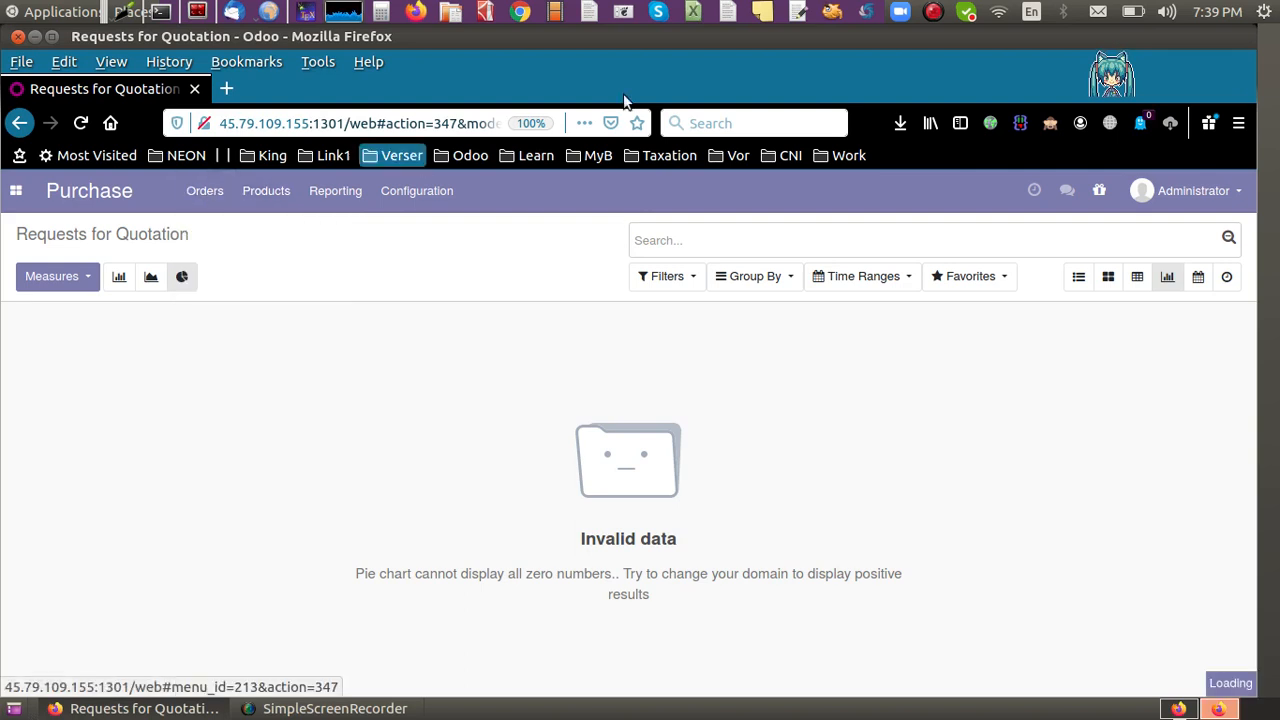
click(933, 12)
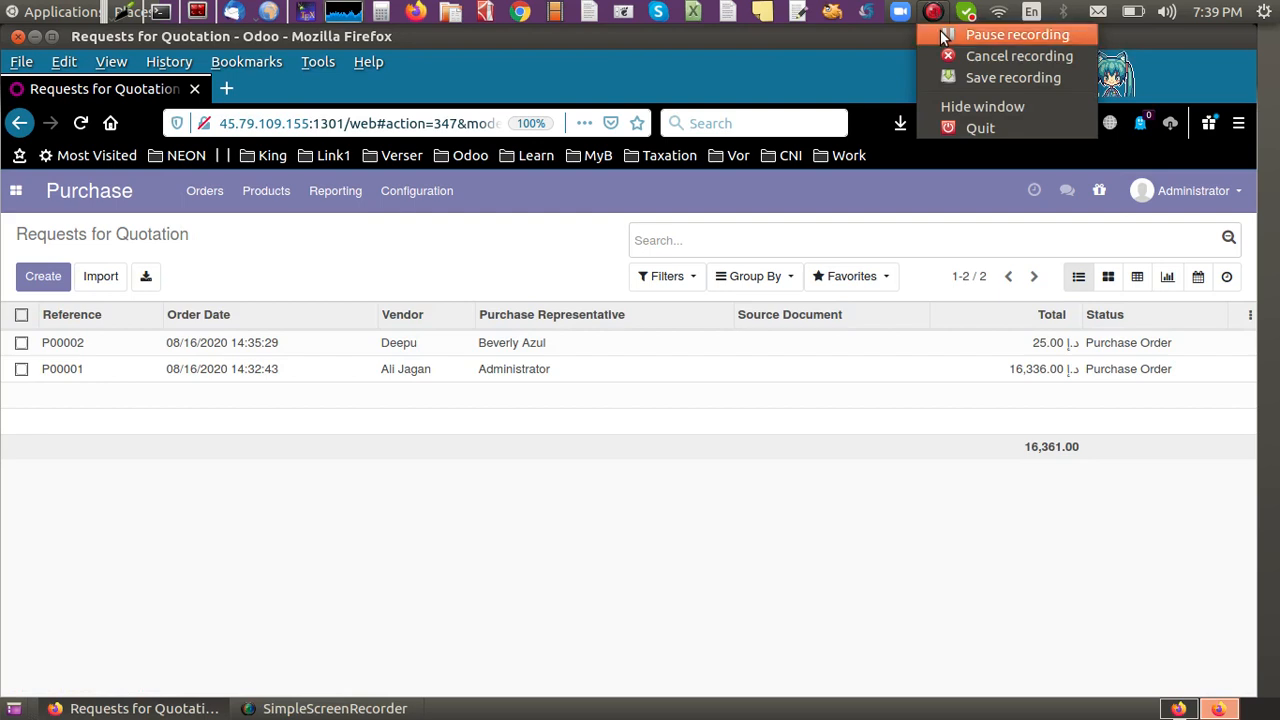
click(587, 187)
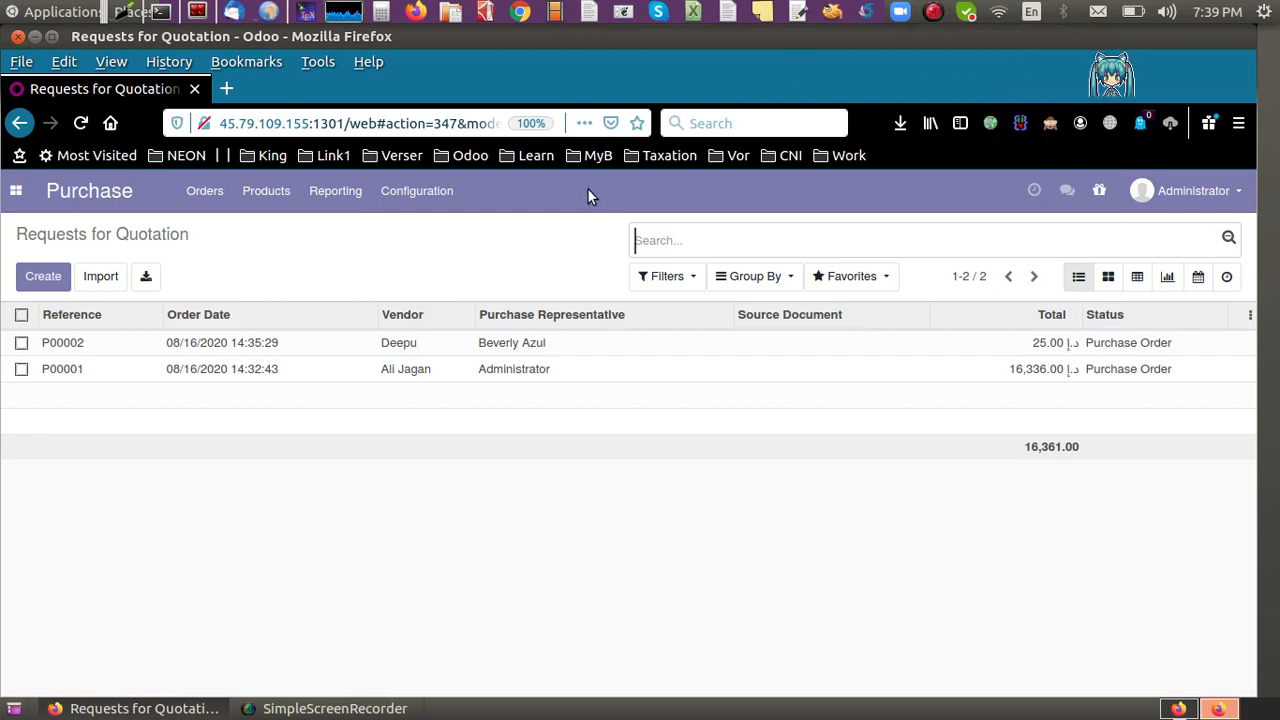
click(934, 11)
click(949, 36)
Create a new request for quotation, choose the fourth suggested vendor and keep the default order date
click(39, 283)
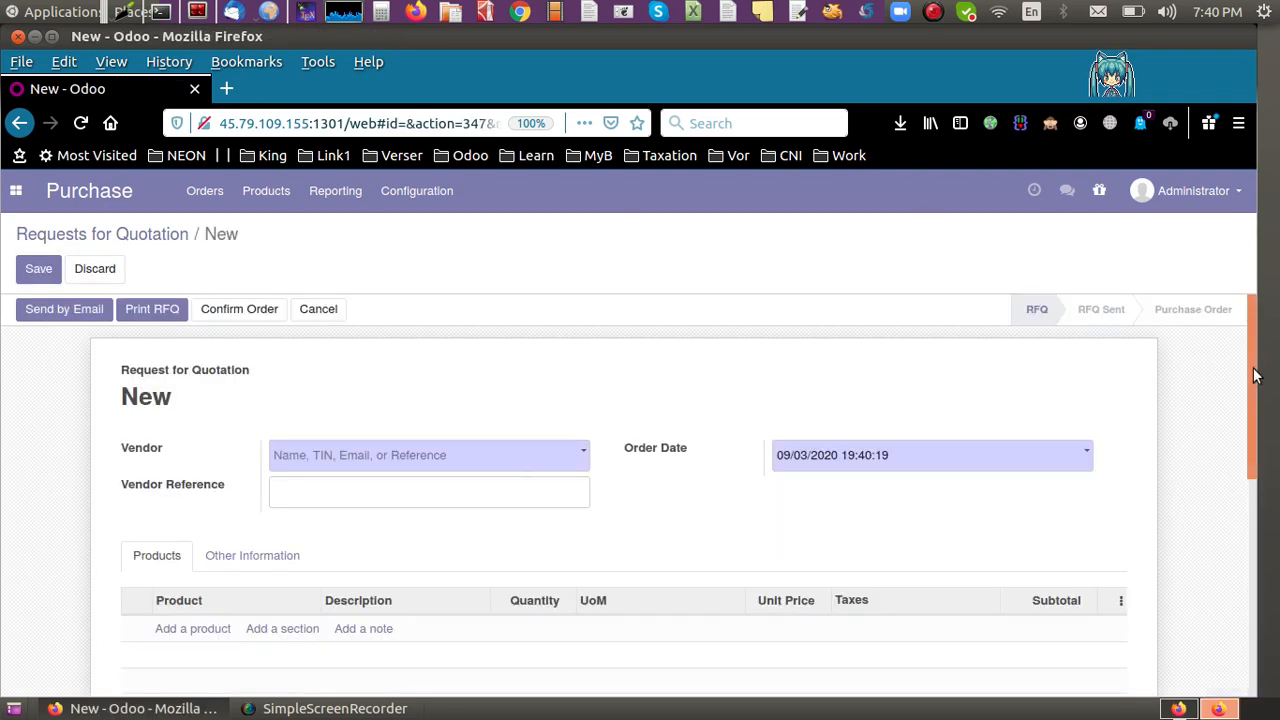
mouse_move(1249, 369)
mouse_down()
mouse_move(1251, 520)
mouse_move(1245, 384)
mouse_up()
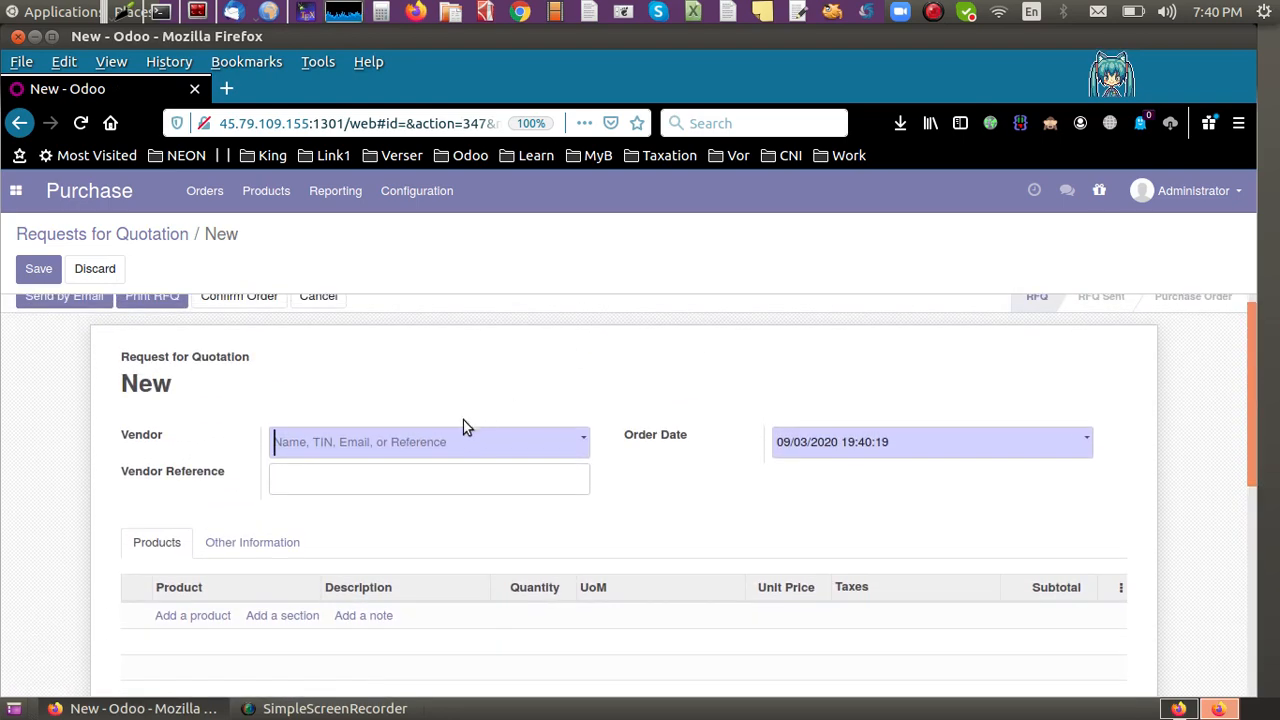
click(445, 452)
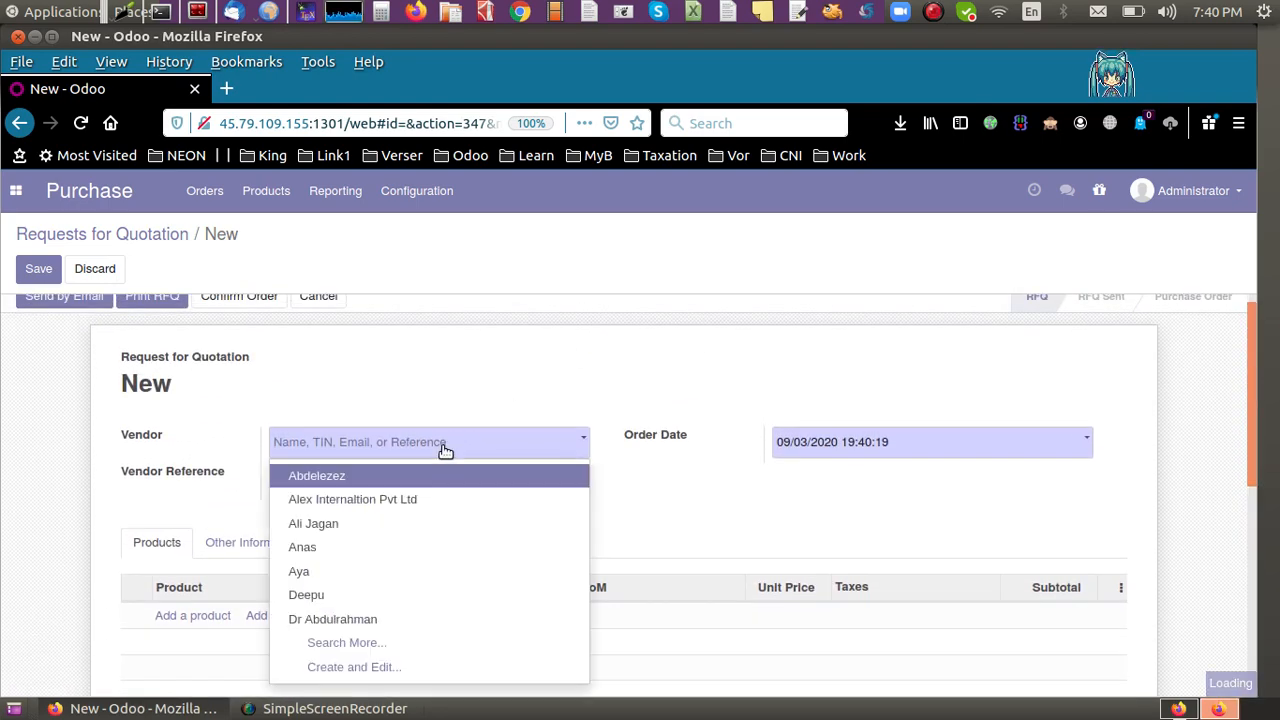
click(425, 548)
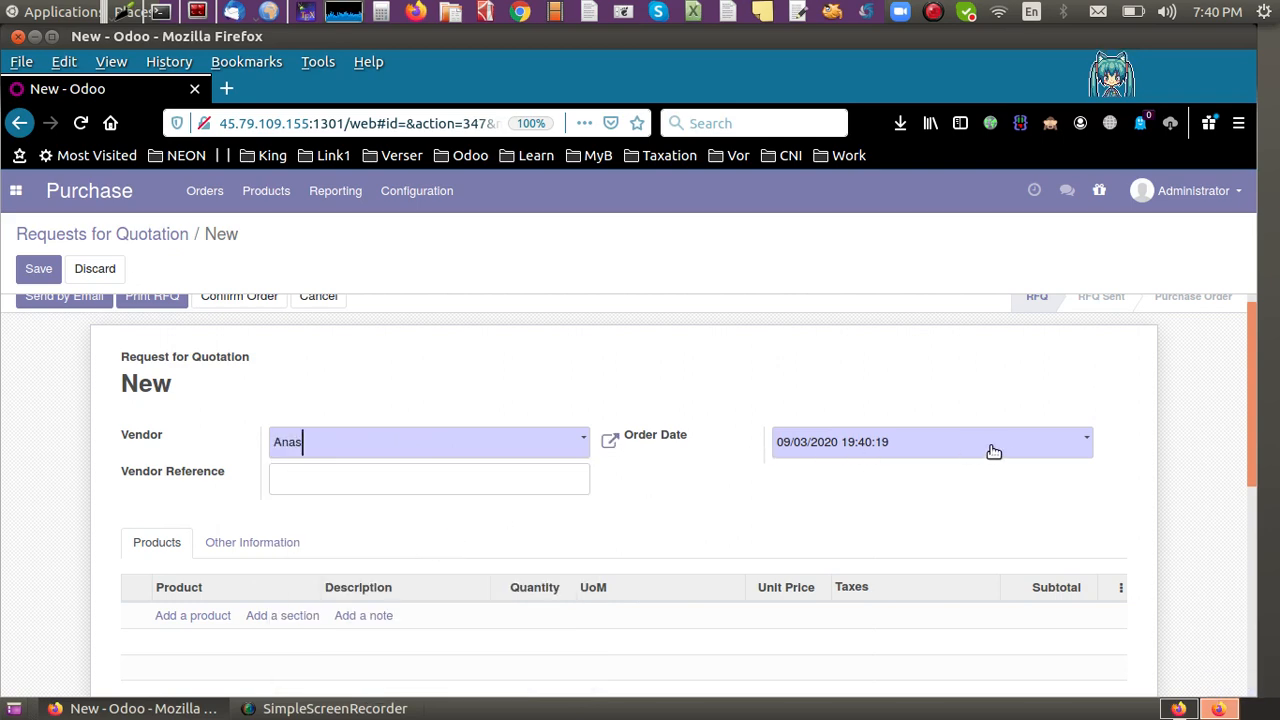
click(948, 449)
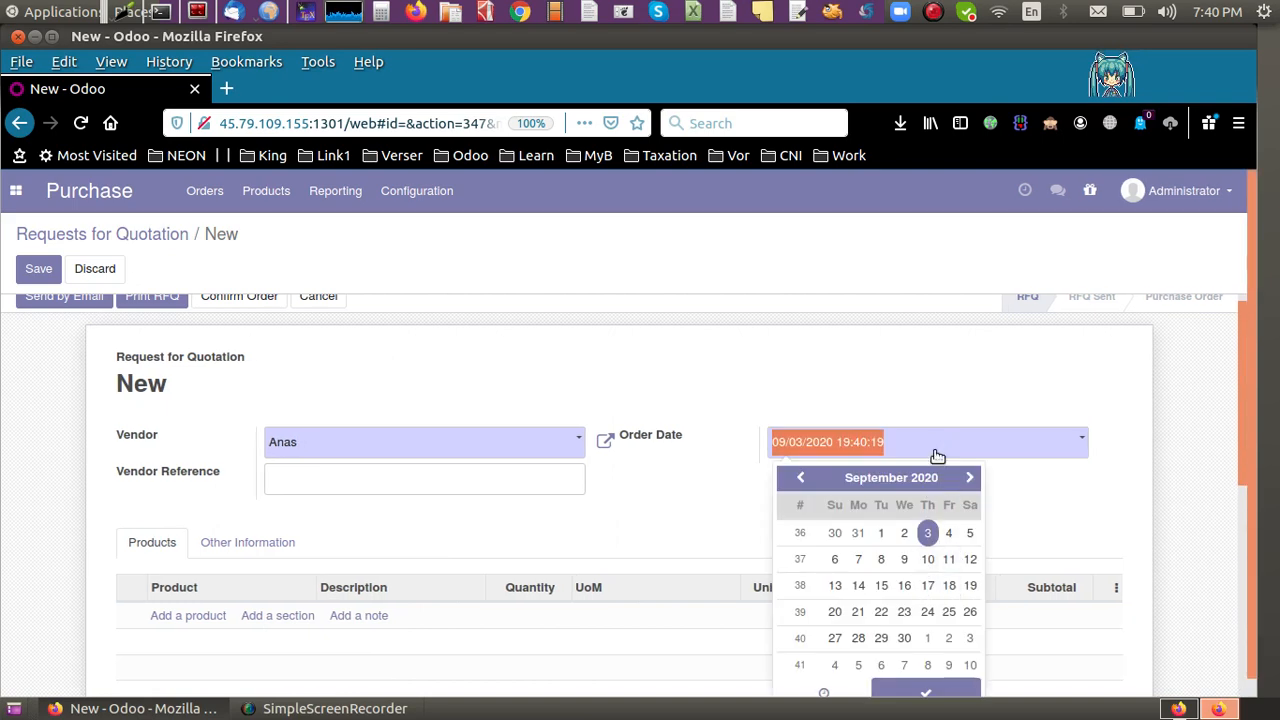
click(956, 396)
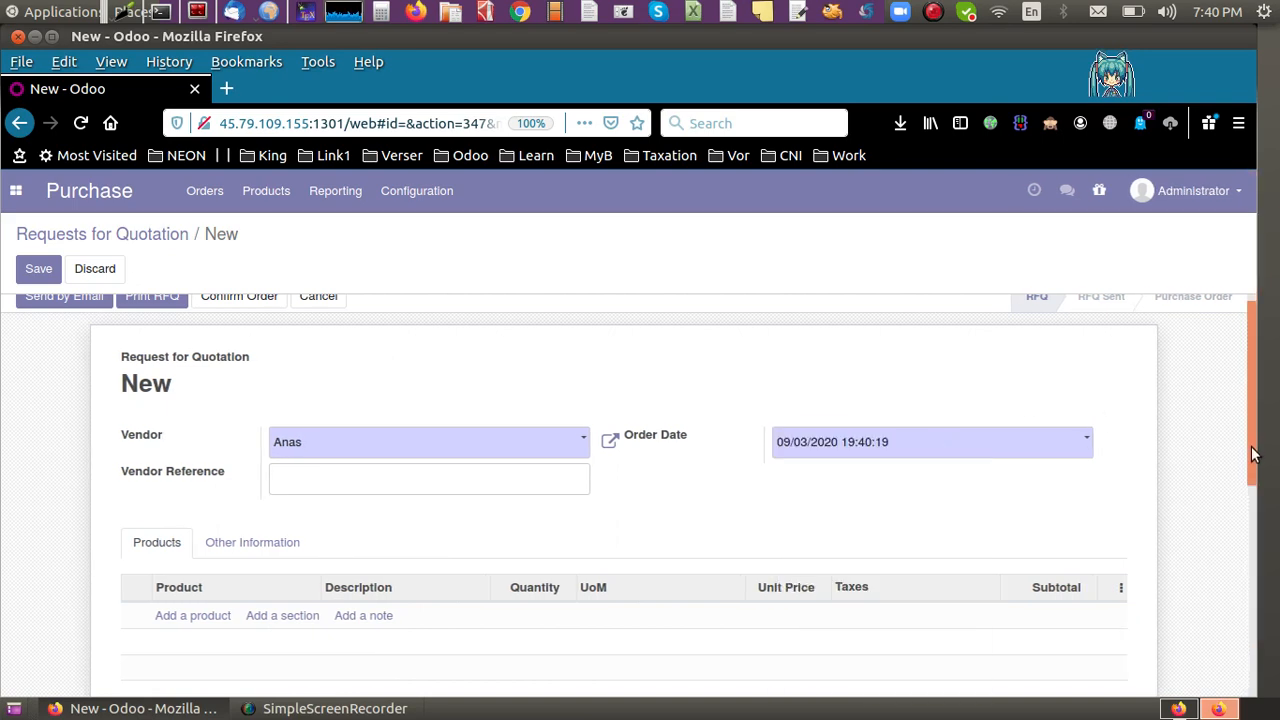
Add a product line for 022 Aria Brackets (24, Blue) and check its description
drag(1255, 455, 1260, 534)
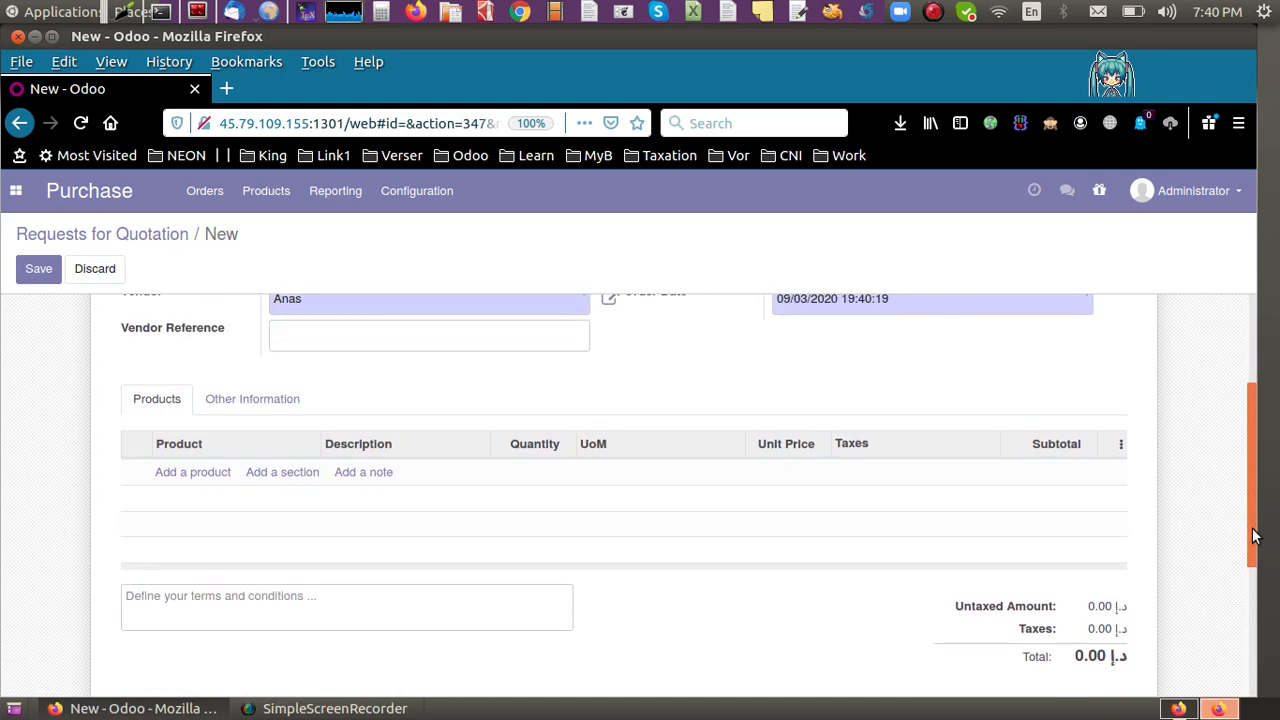
click(172, 470)
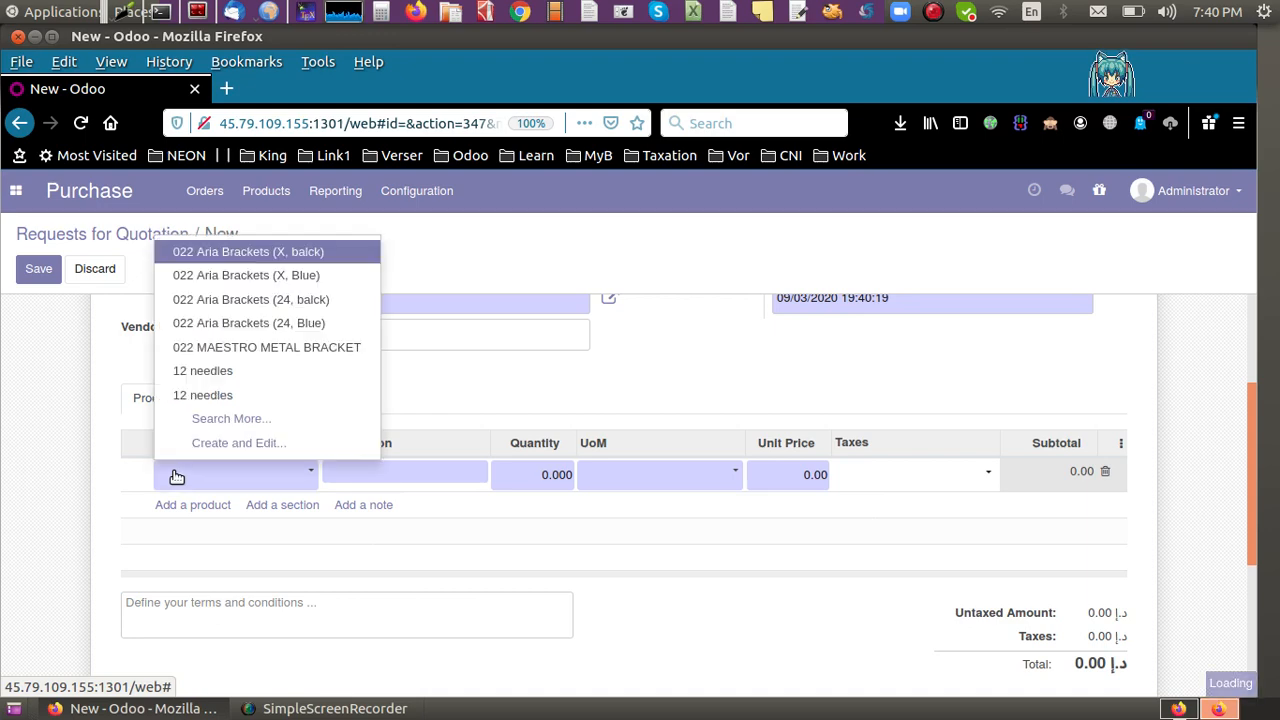
click(217, 320)
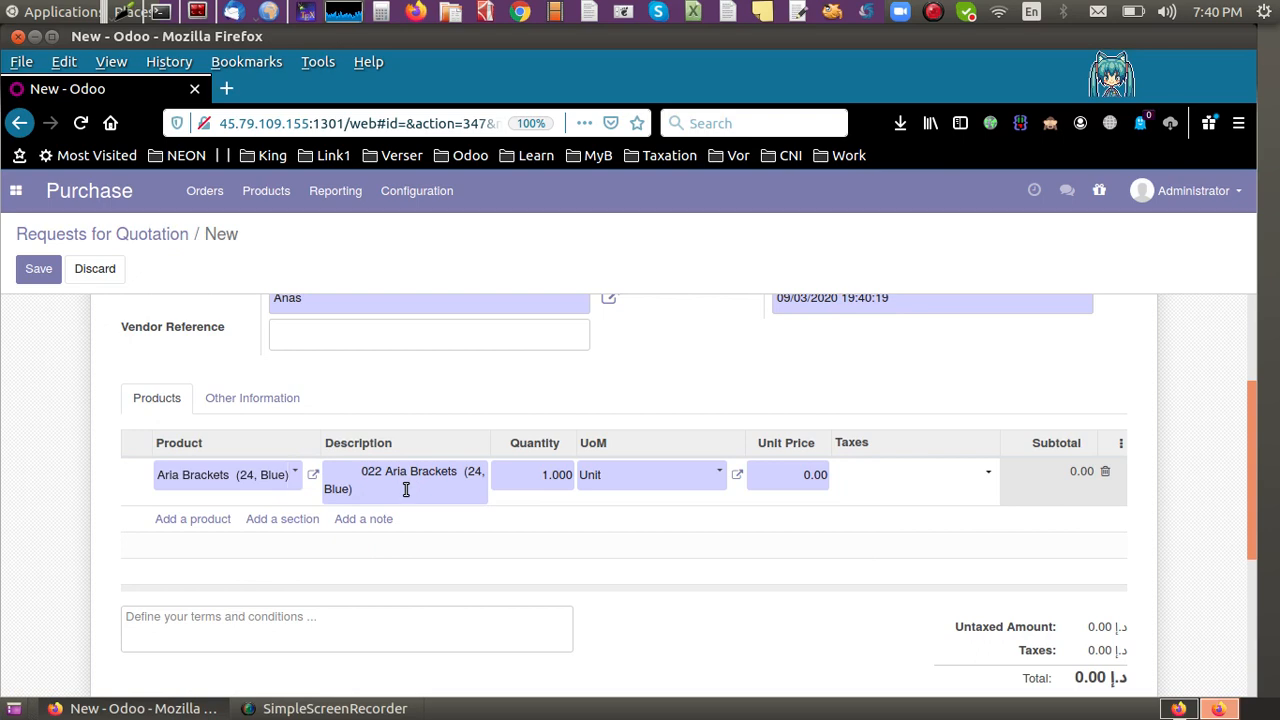
drag(405, 488, 334, 470)
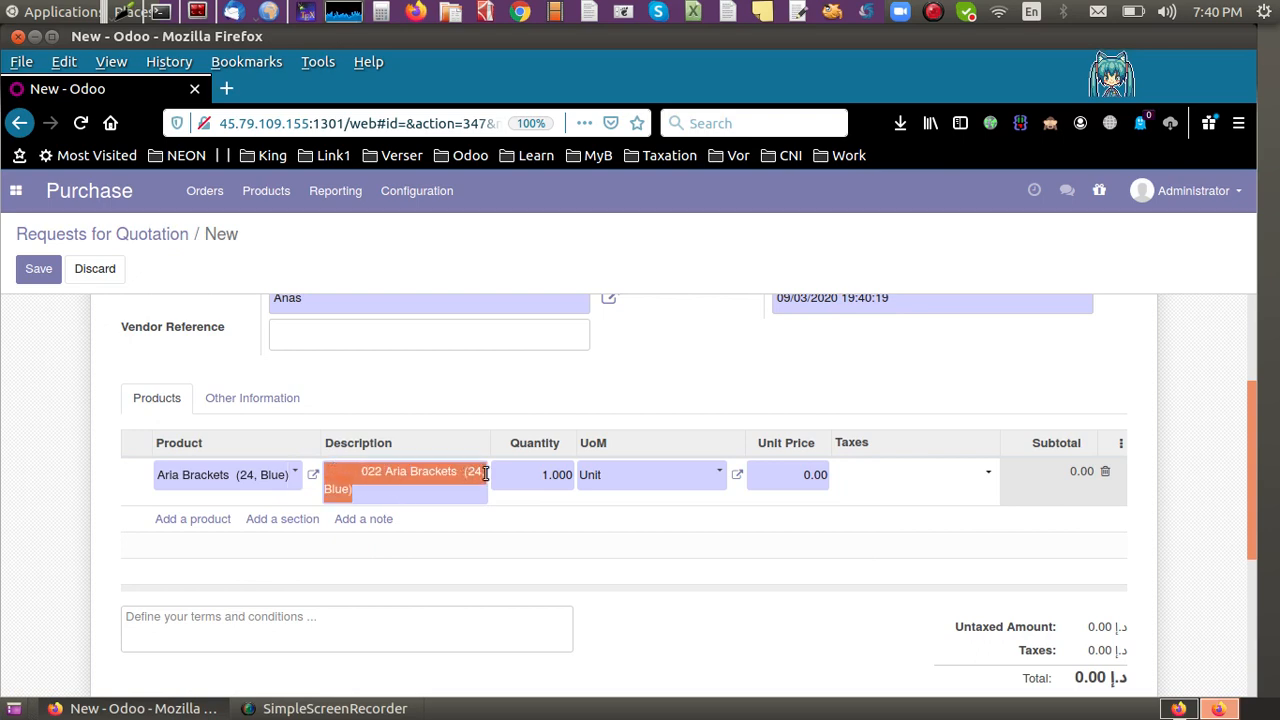
Set the quantity of the Aria Brackets (24, Blue) line to 400, keeping Unit as its unit of measure
click(526, 476)
key(ctrl+f)
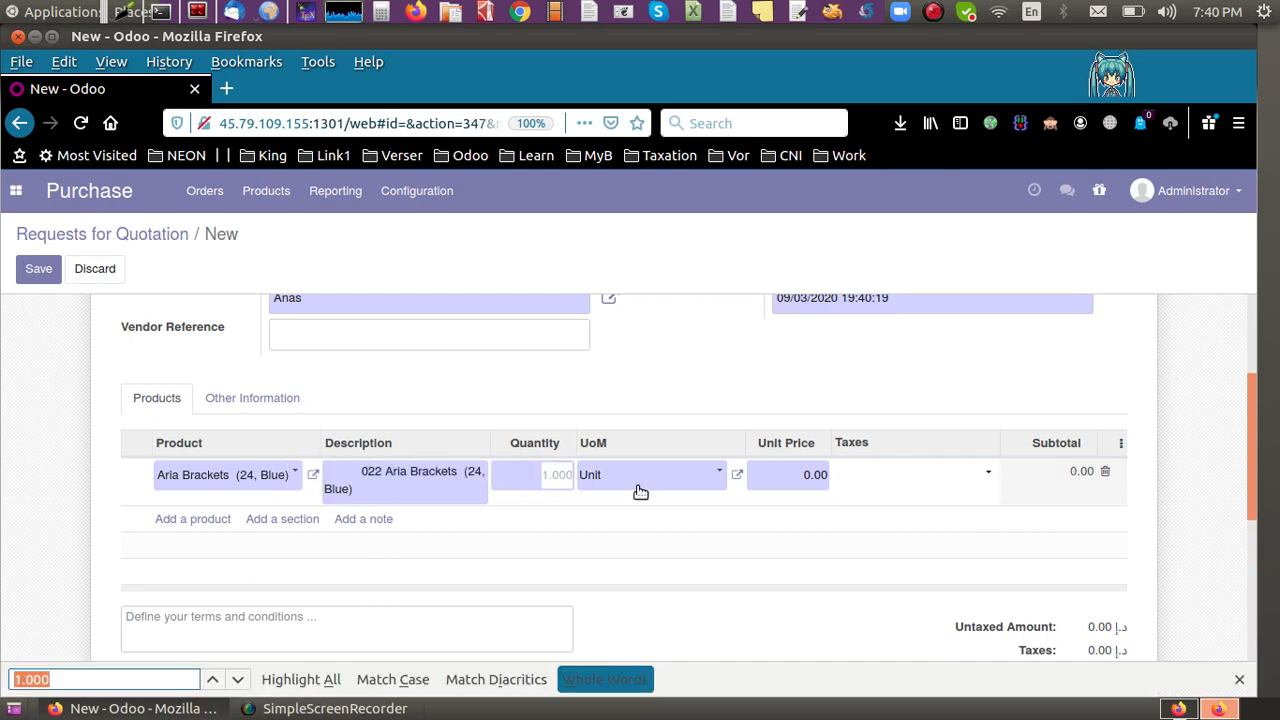
text(3)
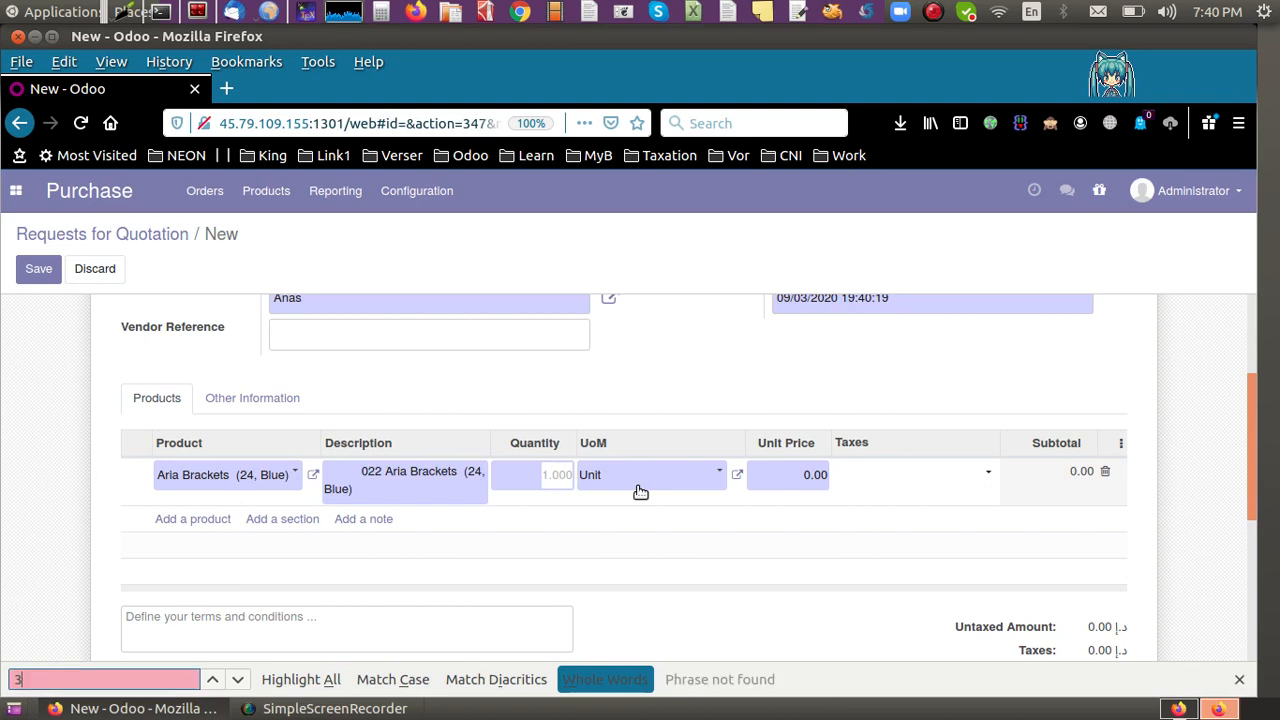
click(525, 477)
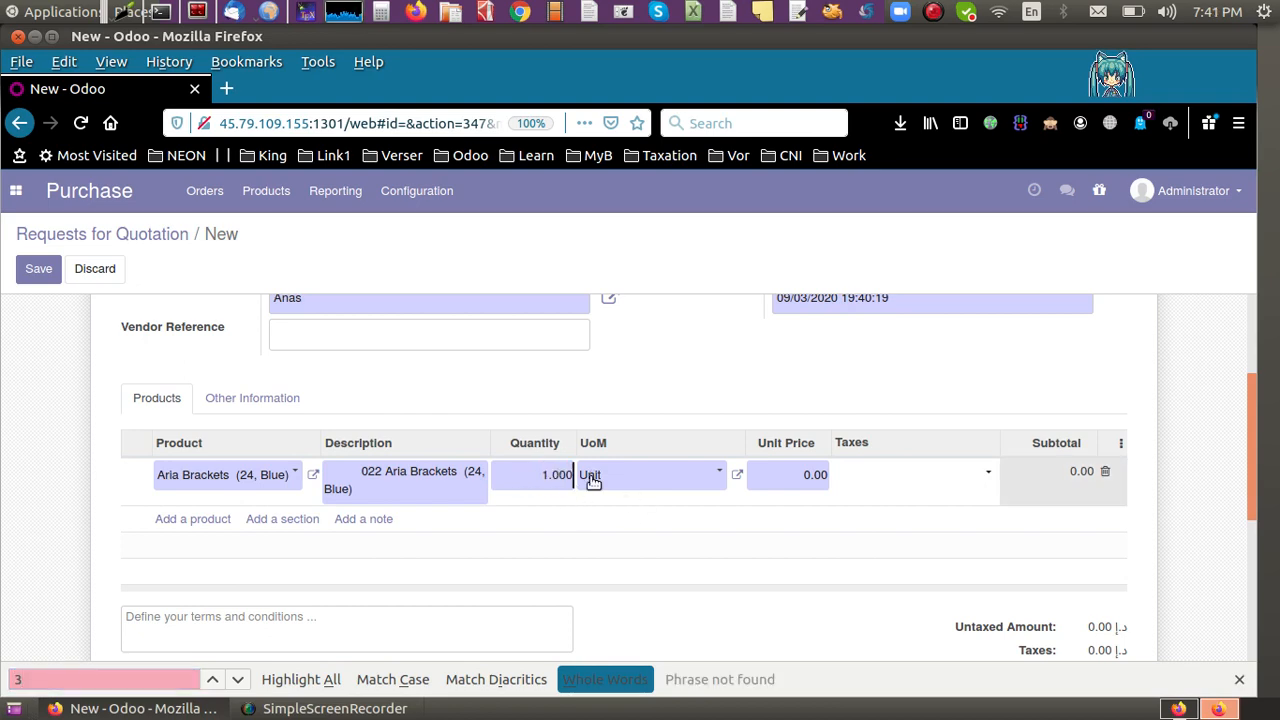
key(BackSpace)
key(BackSpace)
key(BackSpace)
key(BackSpace)
text(40)
click(593, 479)
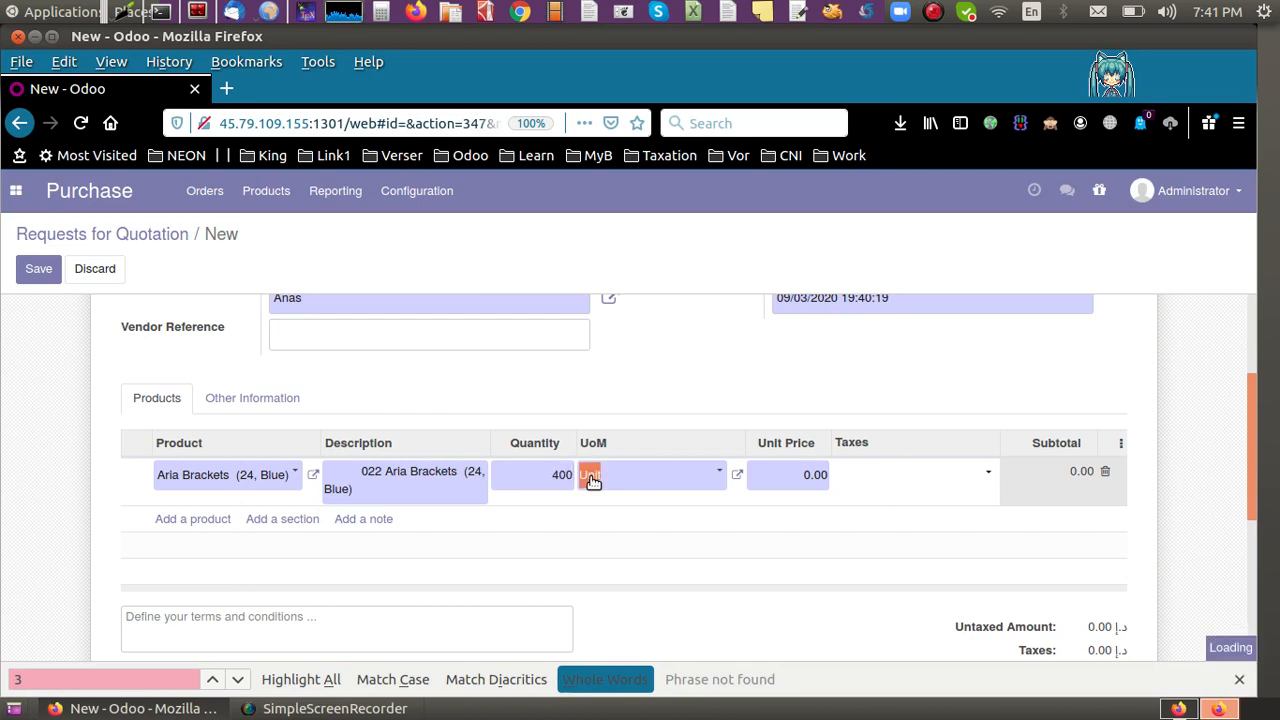
click(935, 15)
click(947, 33)
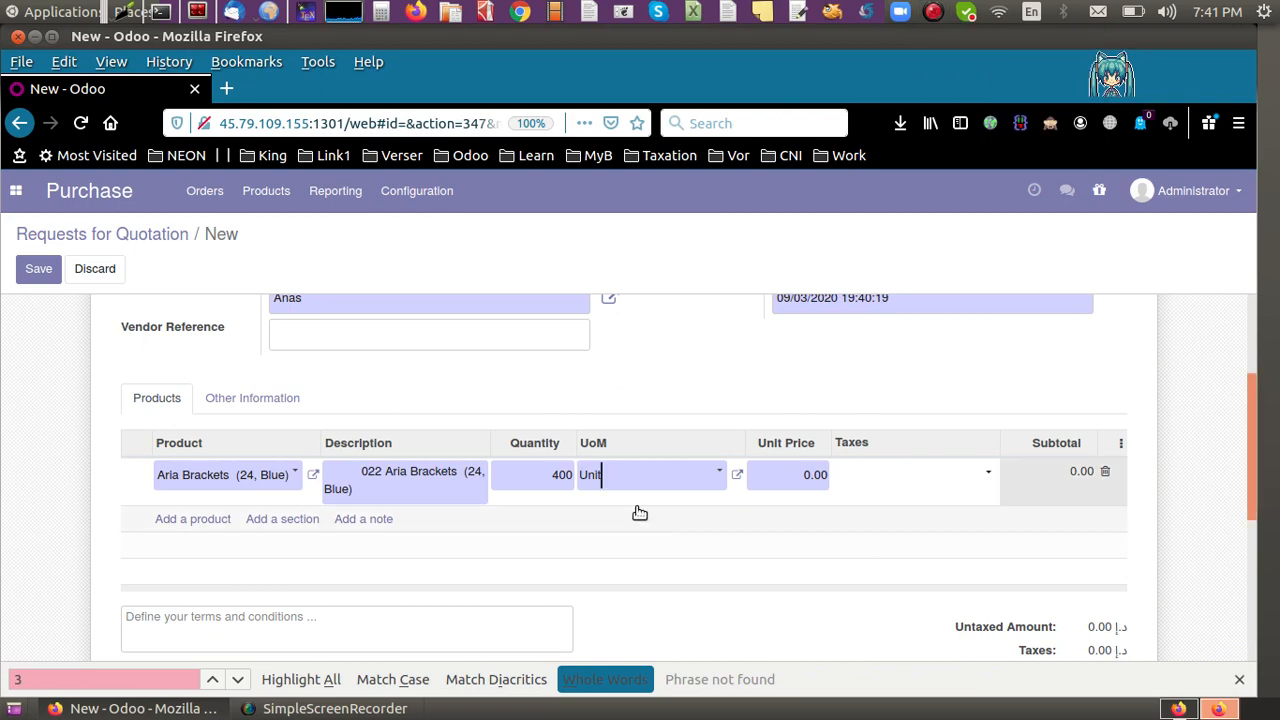
click(560, 477)
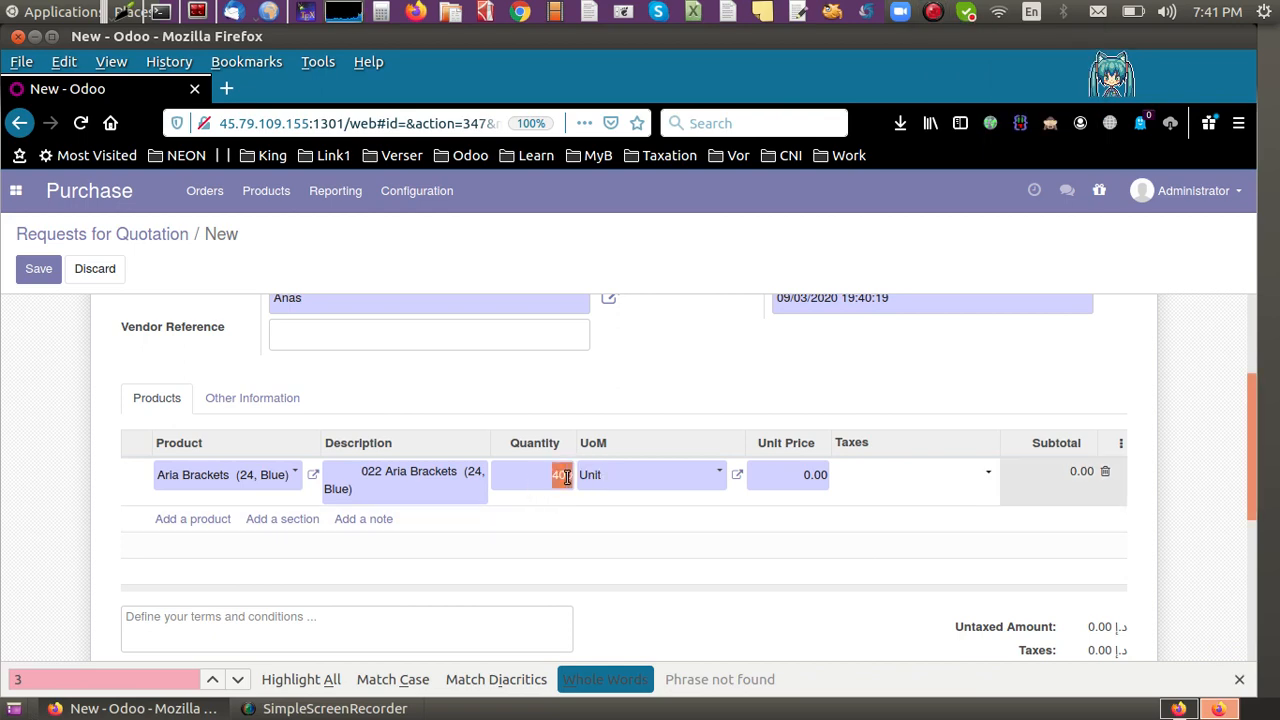
Check the available unit-of-measure choices for the Aria Brackets line, keeping Unit
click(628, 477)
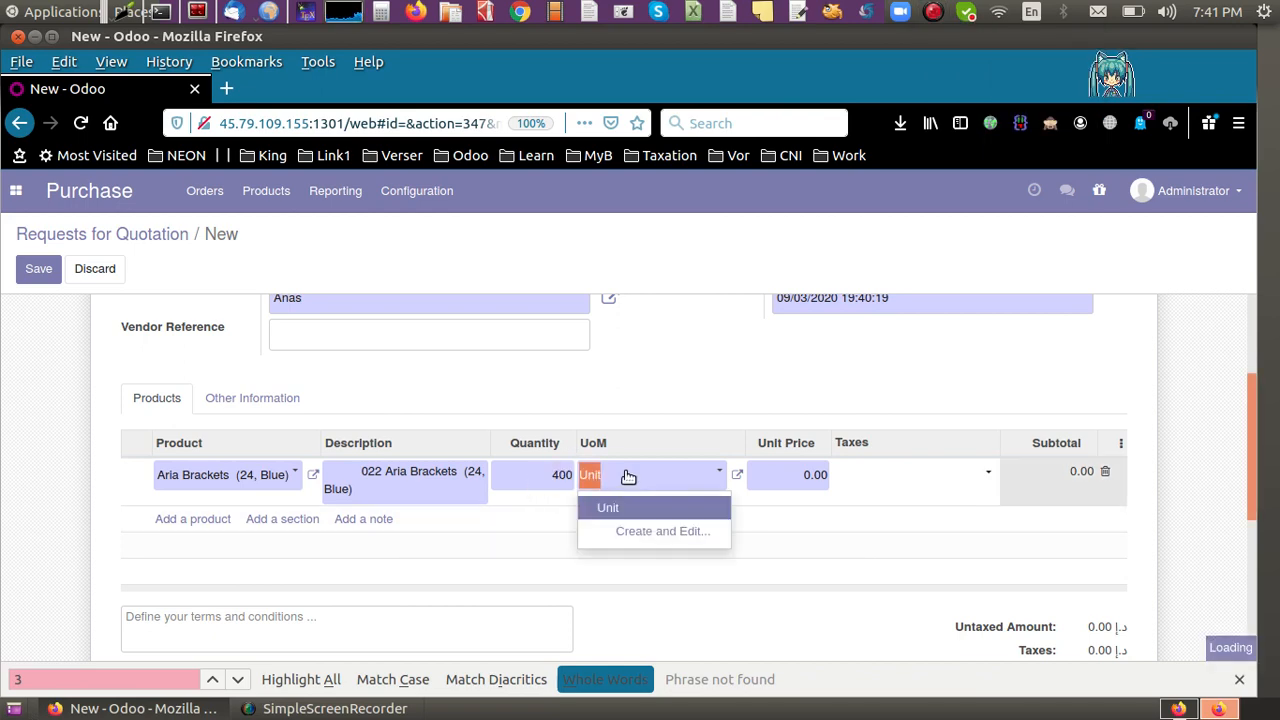
click(628, 477)
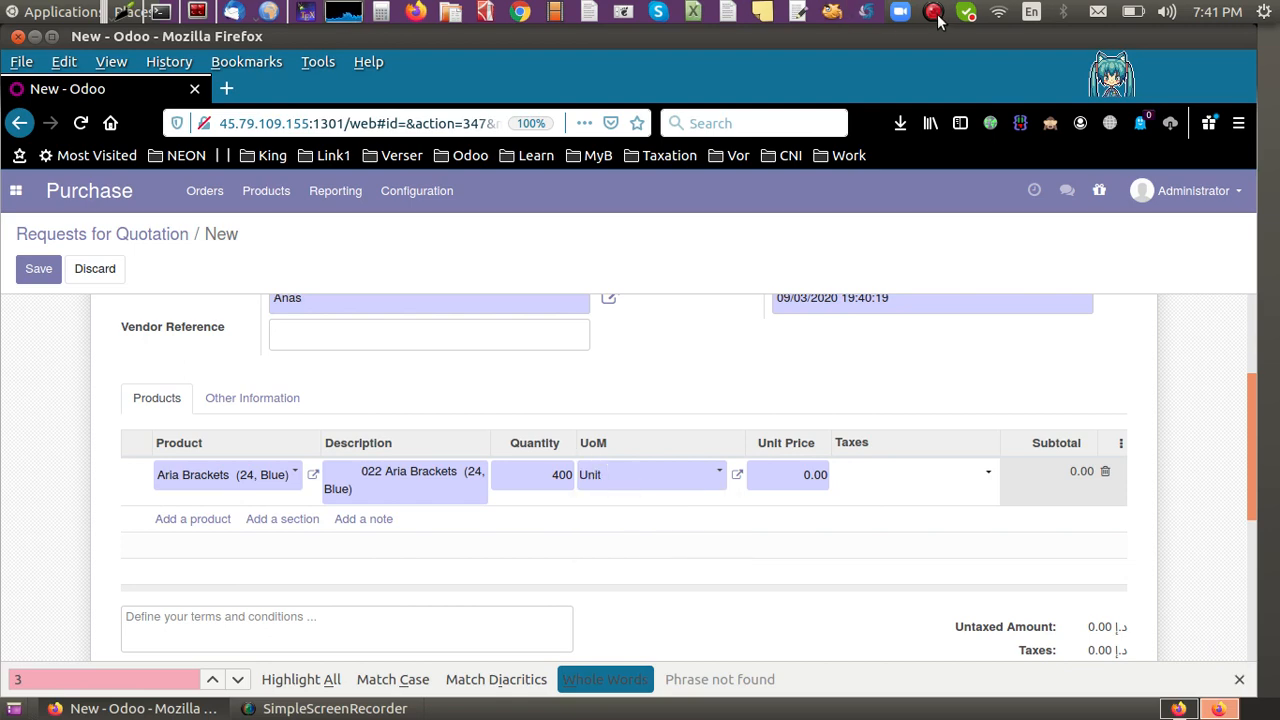
click(633, 480)
click(632, 480)
click(632, 481)
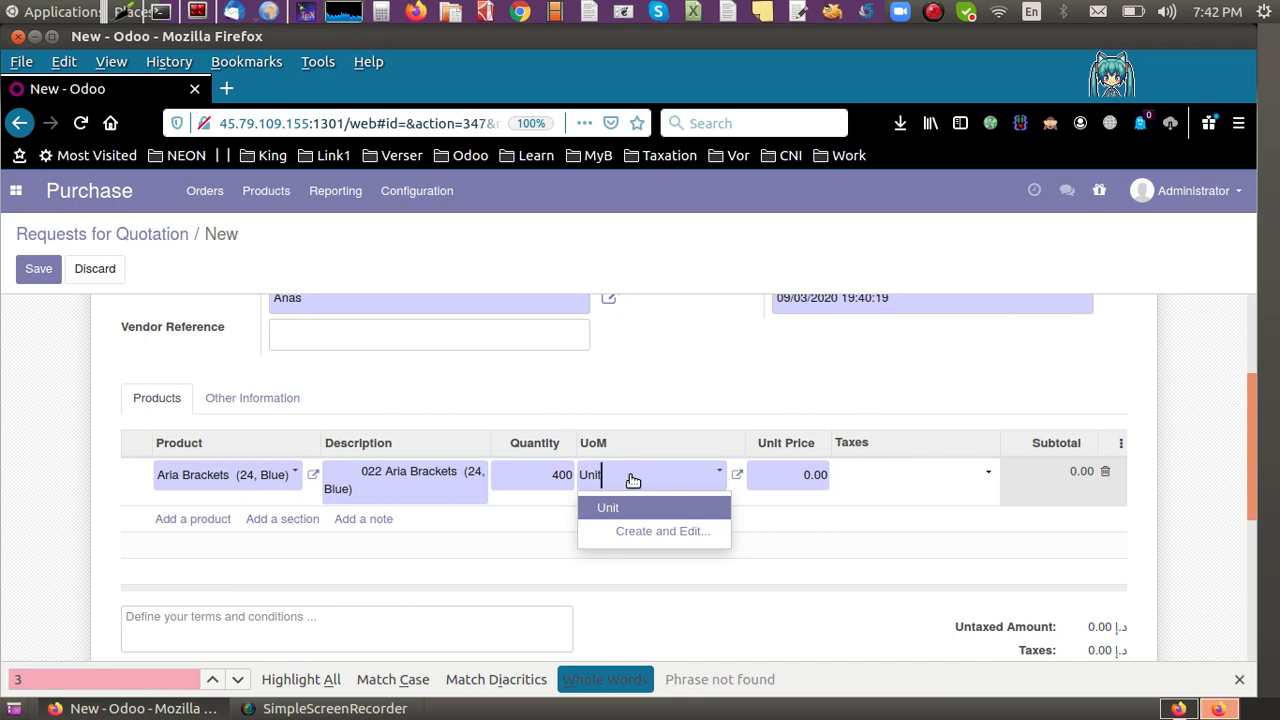
click(632, 481)
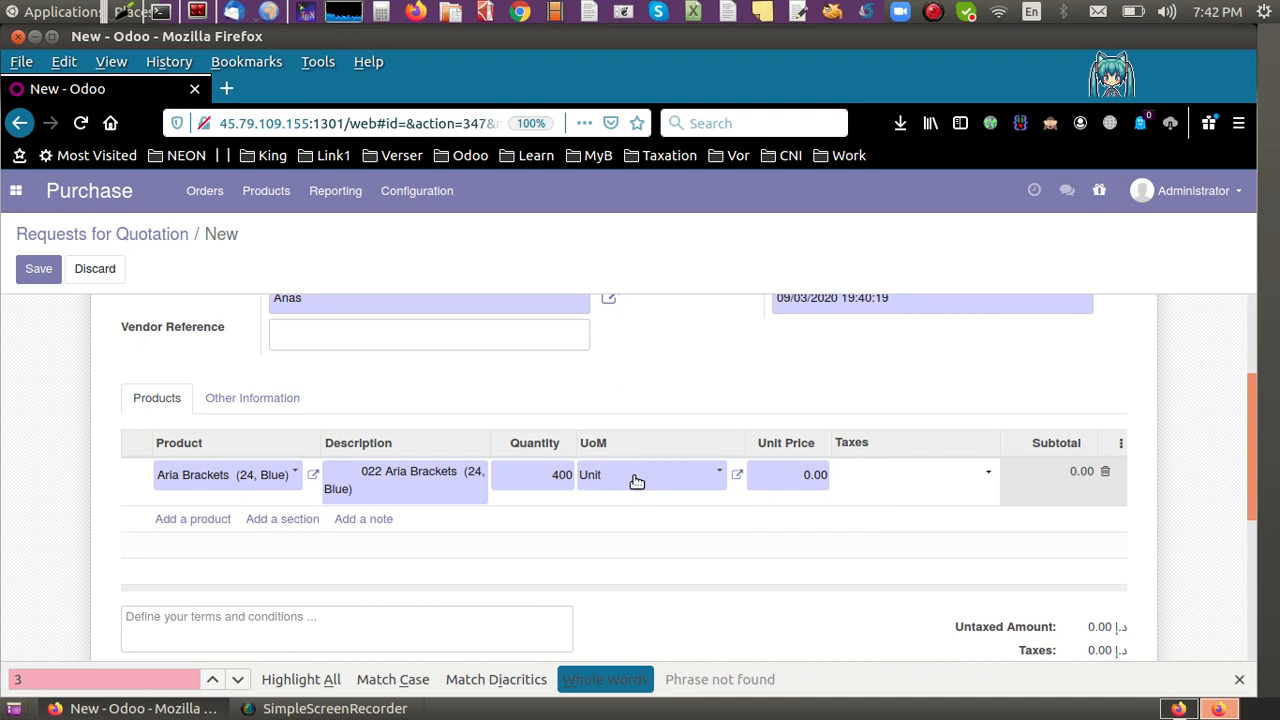
Set the unit price of the Aria Brackets line to 200, leave its taxes empty and check the total
click(809, 477)
text(2)
click(892, 489)
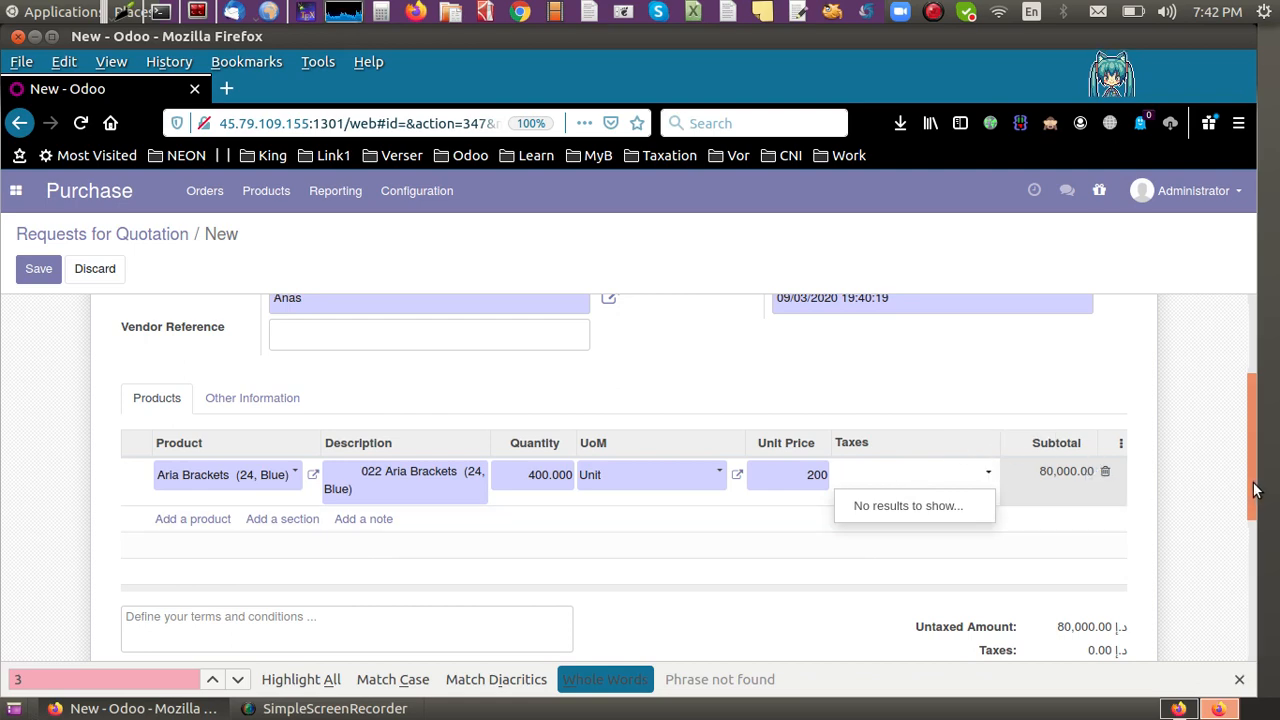
scroll(1258, 488, down, 3)
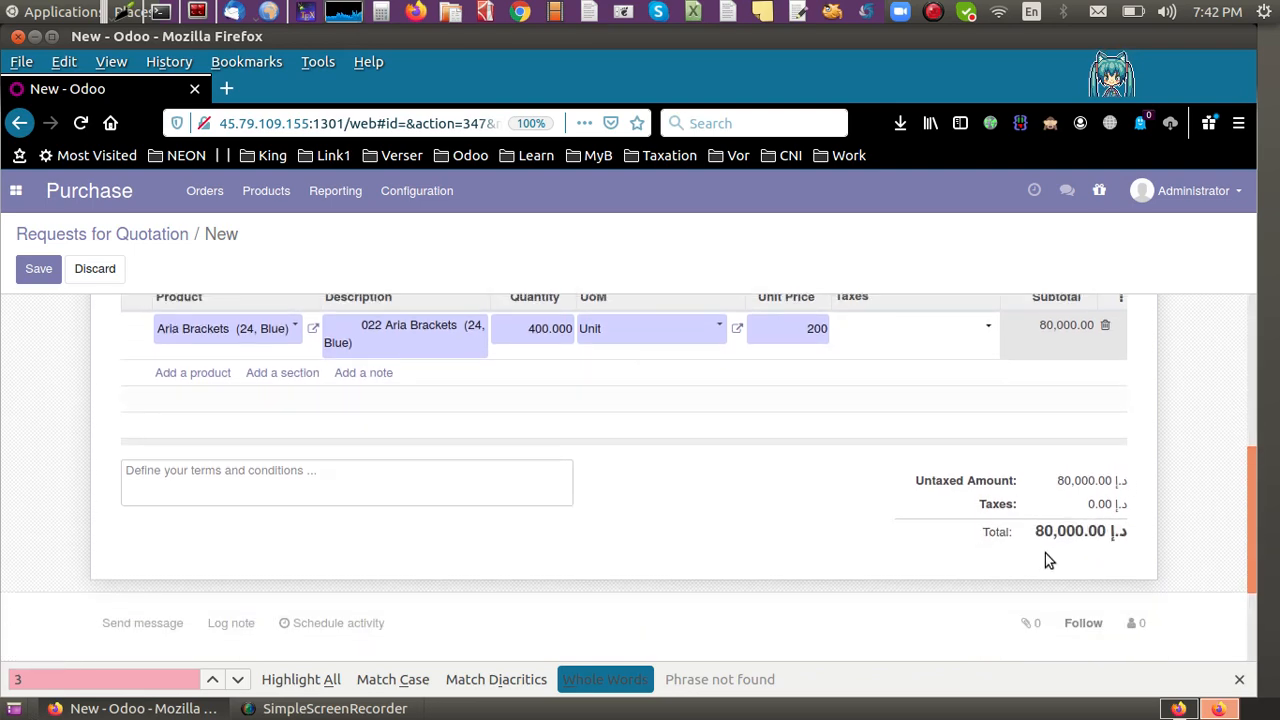
drag(1253, 533, 1257, 460)
click(908, 492)
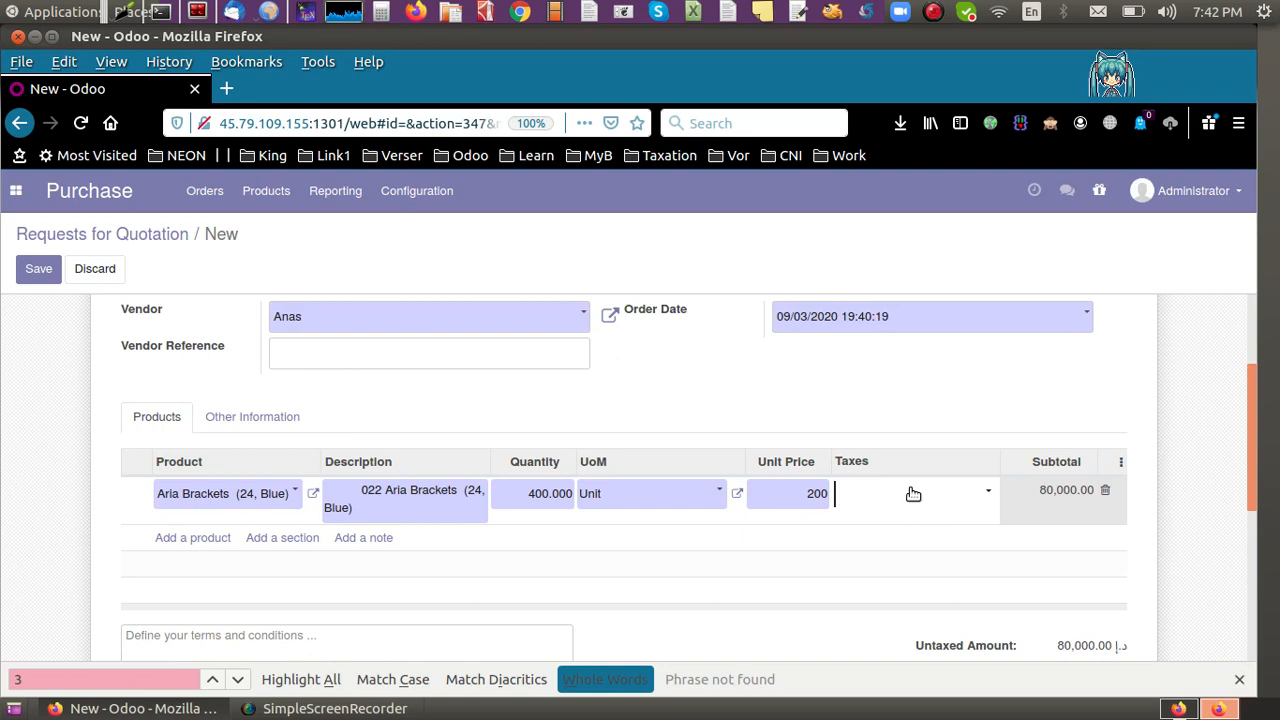
Add a second product line for 022 Aria Brackets (24, Blue), keeping its default quantity and unit of measure
click(176, 541)
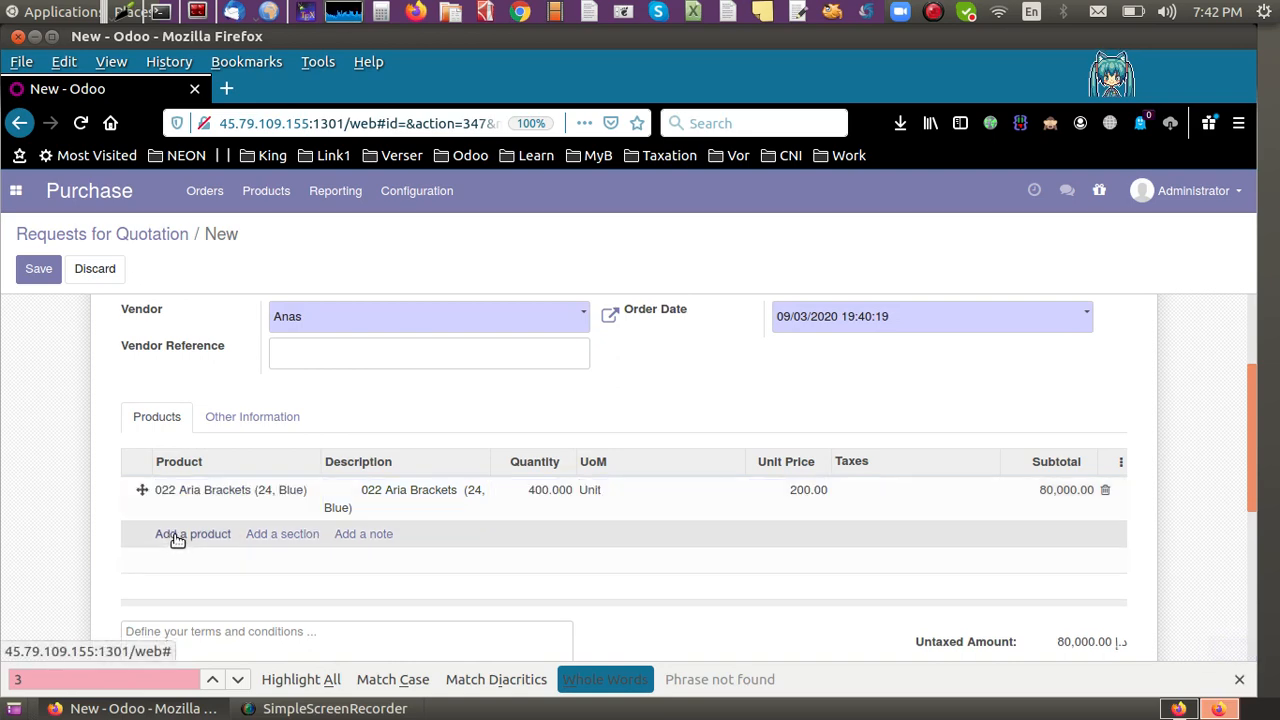
click(176, 538)
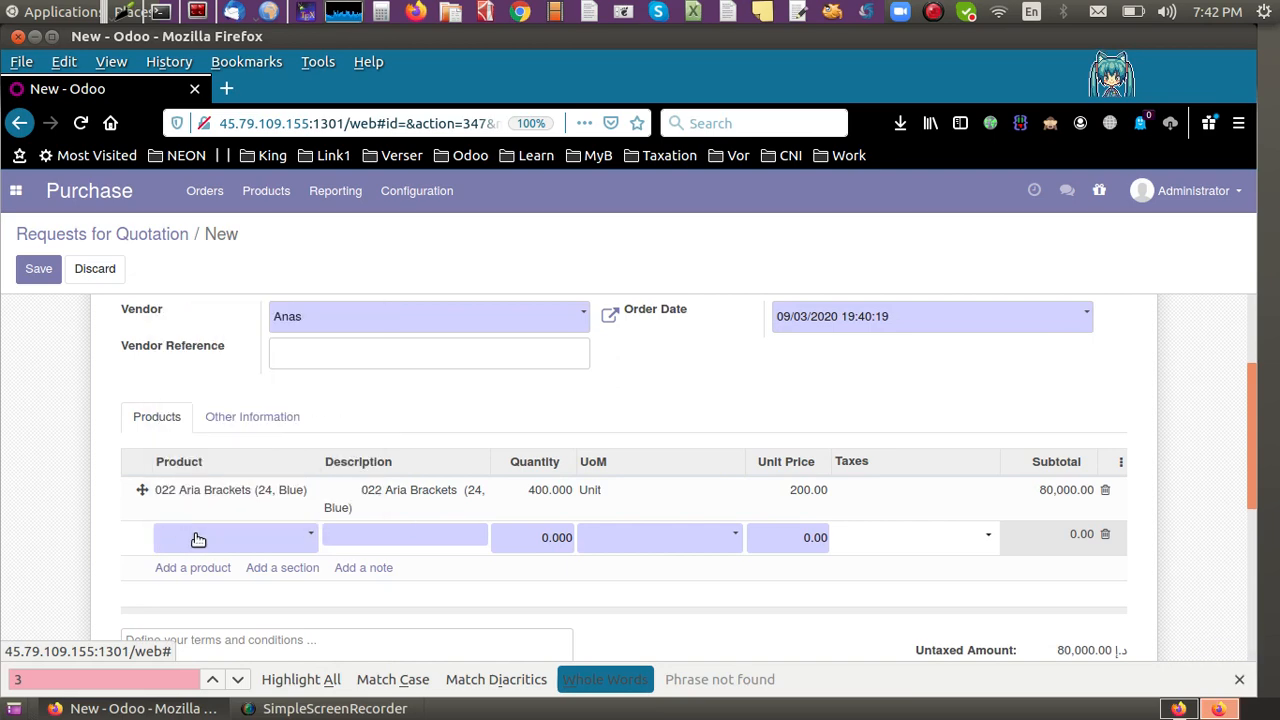
click(200, 539)
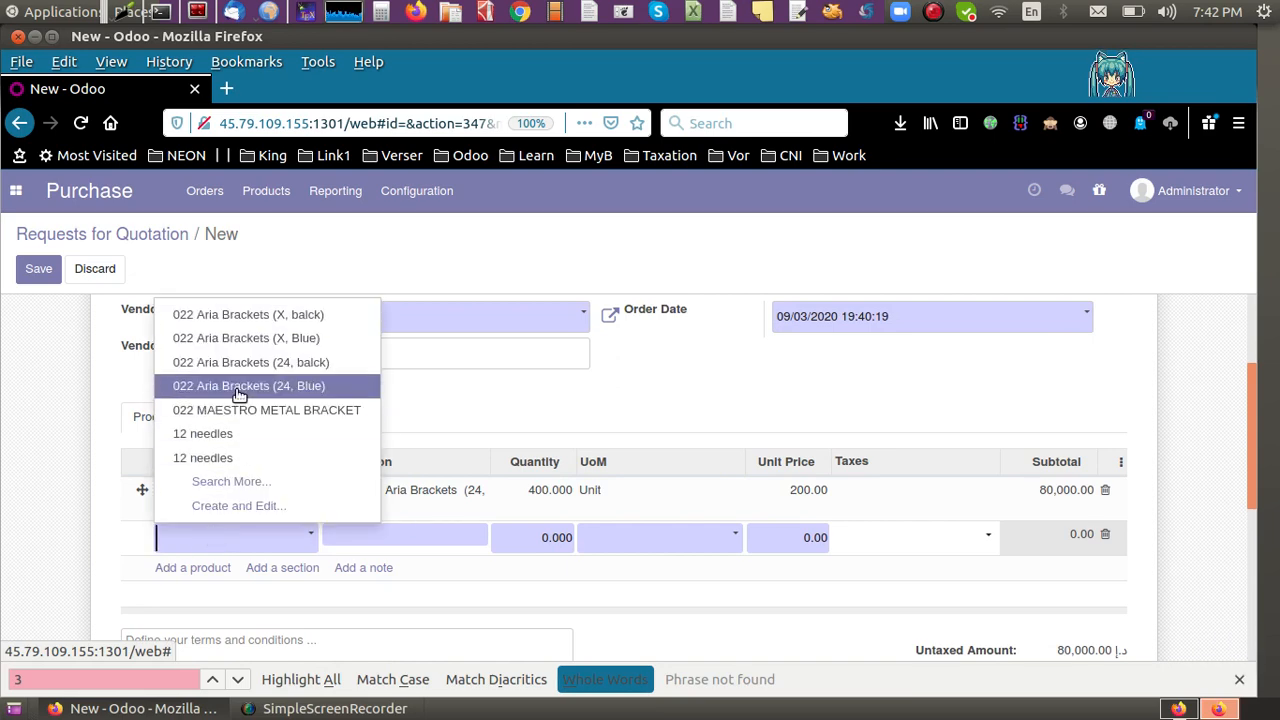
click(239, 390)
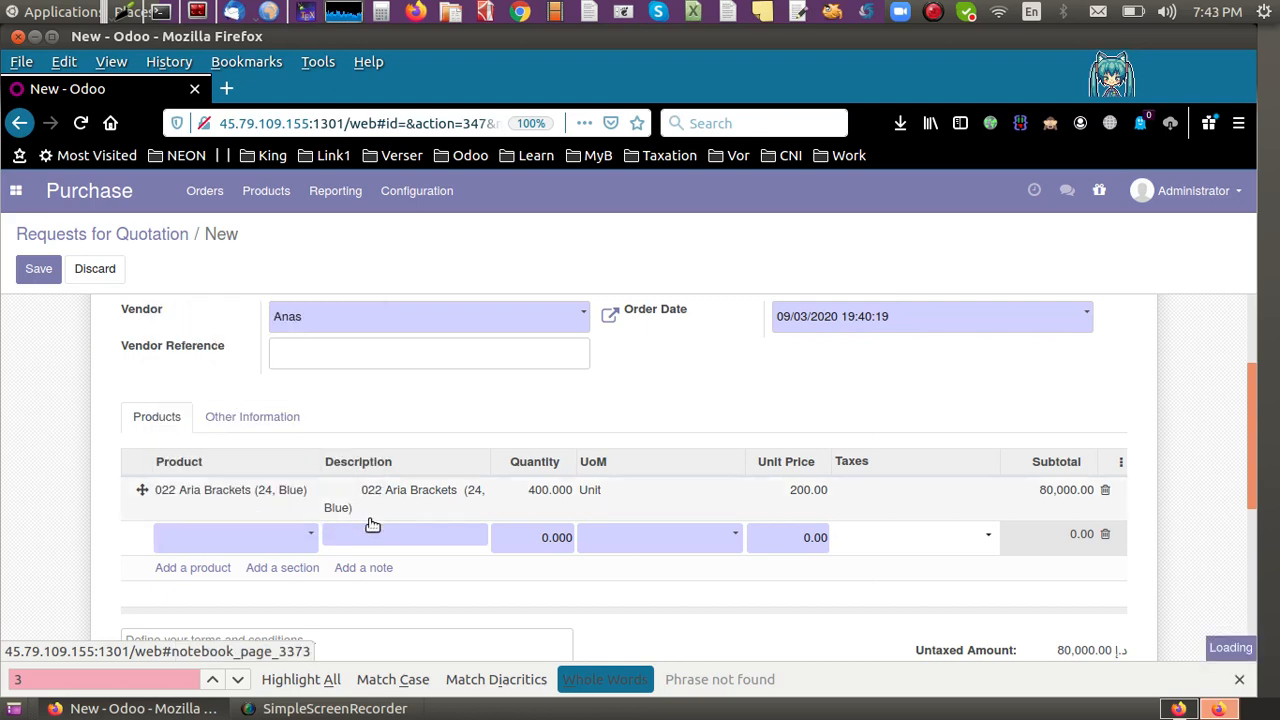
click(521, 538)
key(Tab)
key(Tab)
key(Tab)
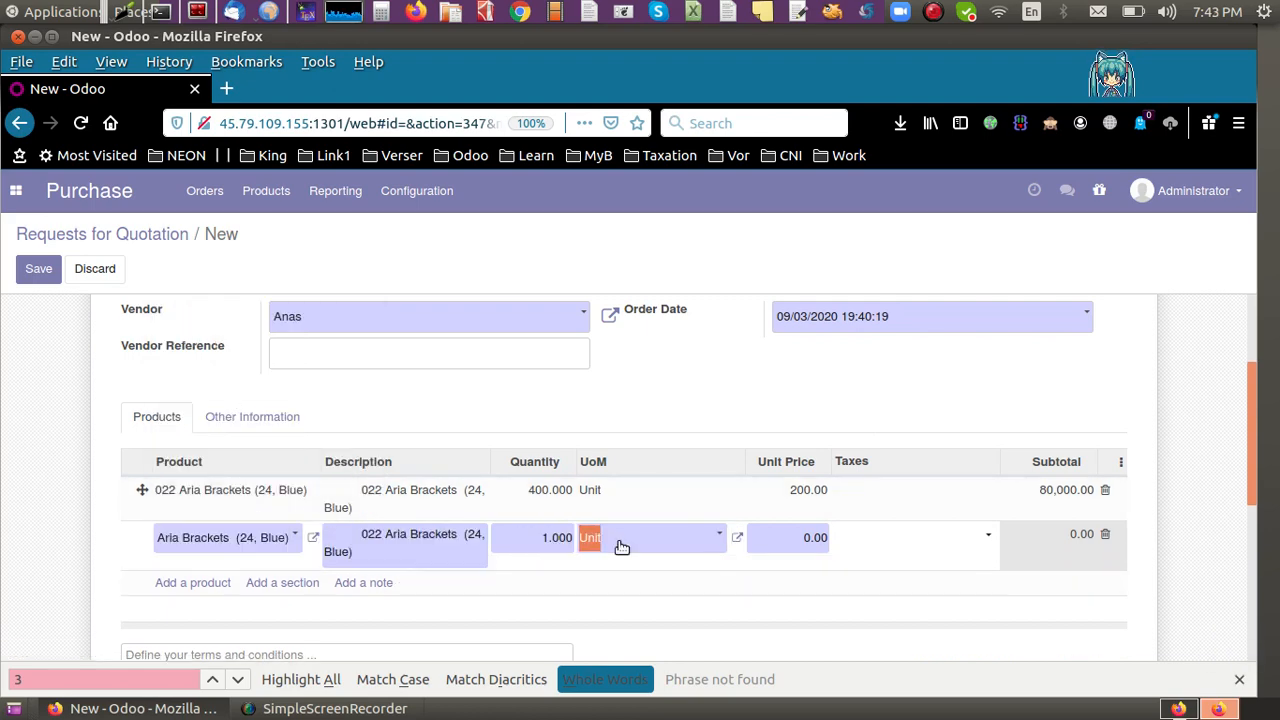
Set the second line's unit price to 344 and save the request for quotation
click(798, 540)
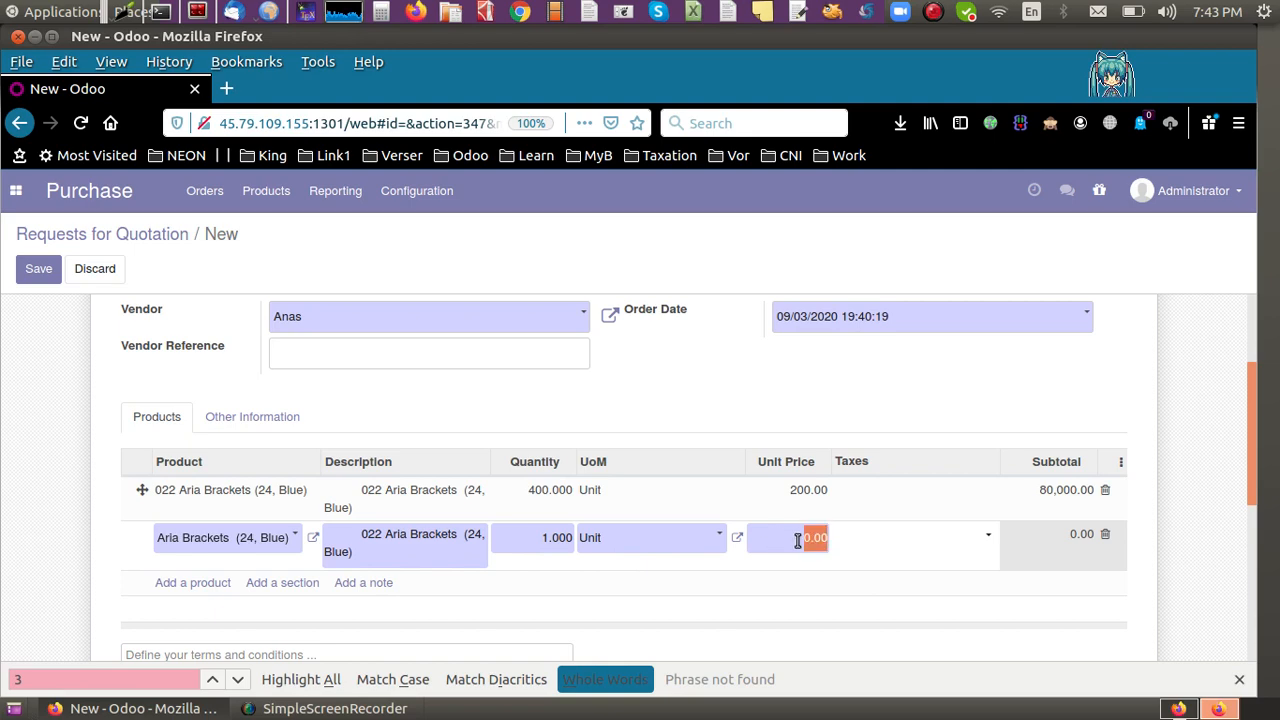
text(344)
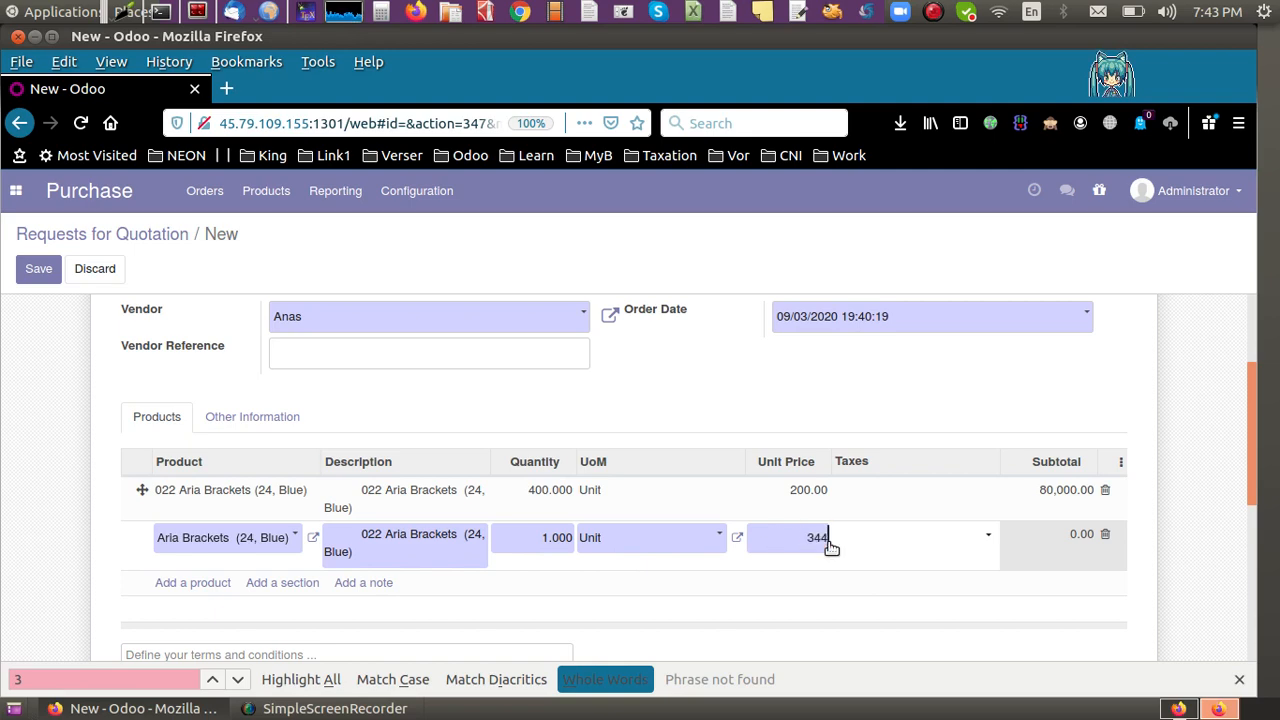
drag(1248, 436, 1243, 306)
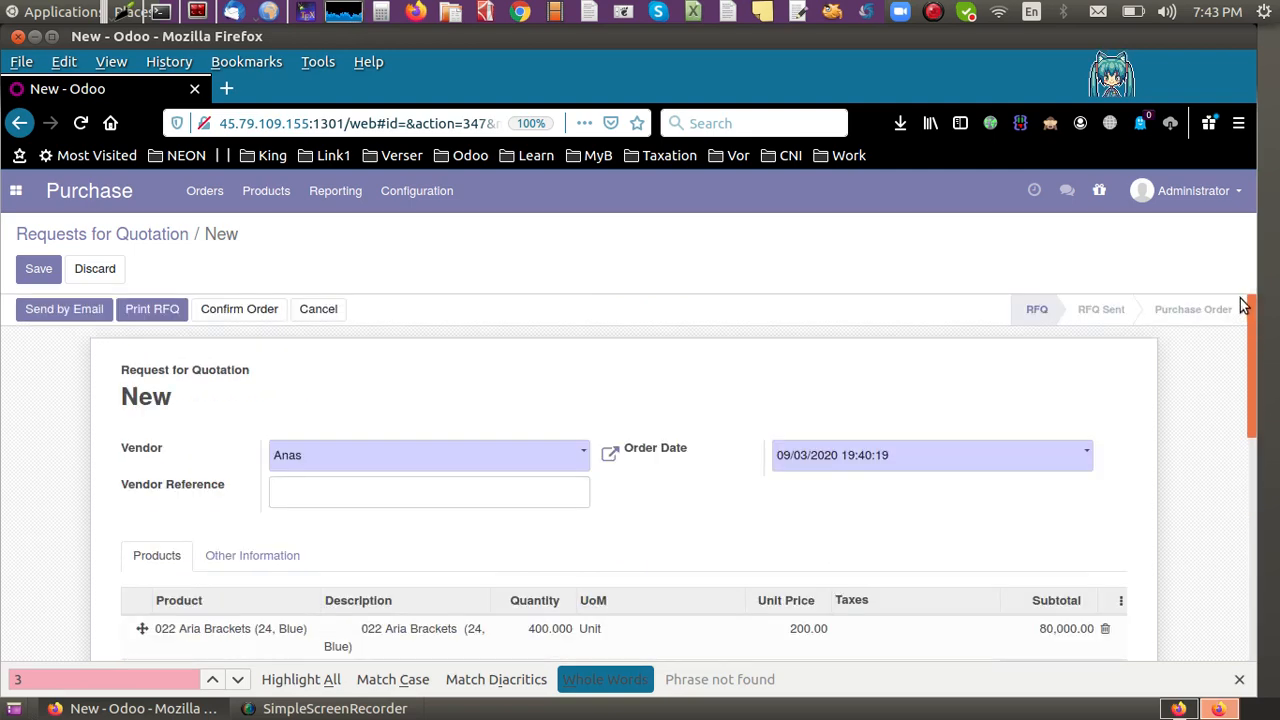
click(40, 273)
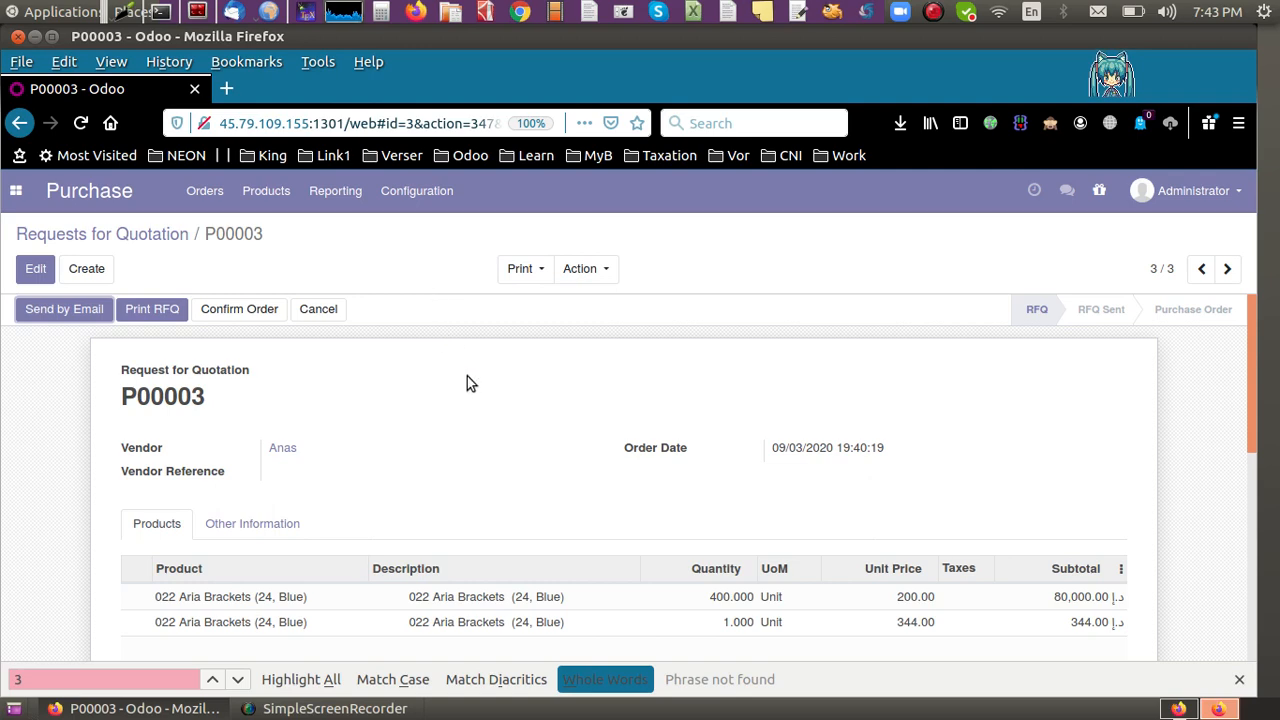
Print the Request for Quotation report as a PDF, open the downloaded file to review it, and close it
click(519, 272)
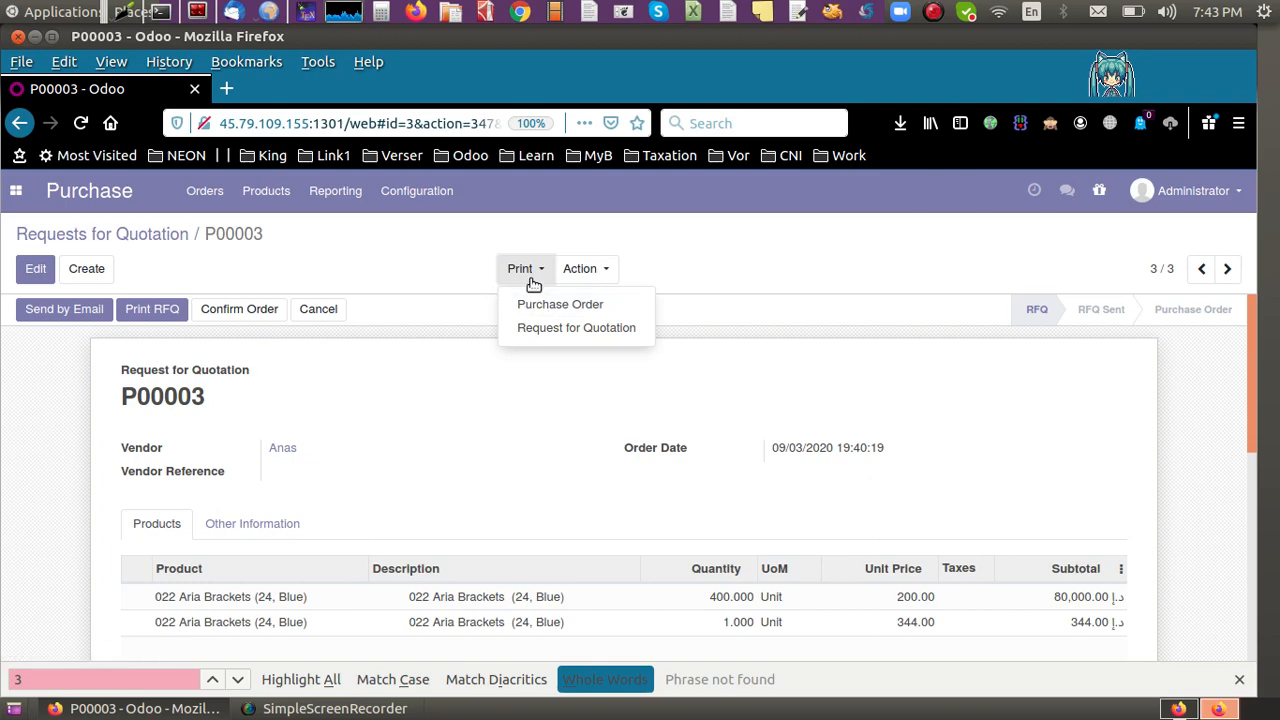
click(536, 332)
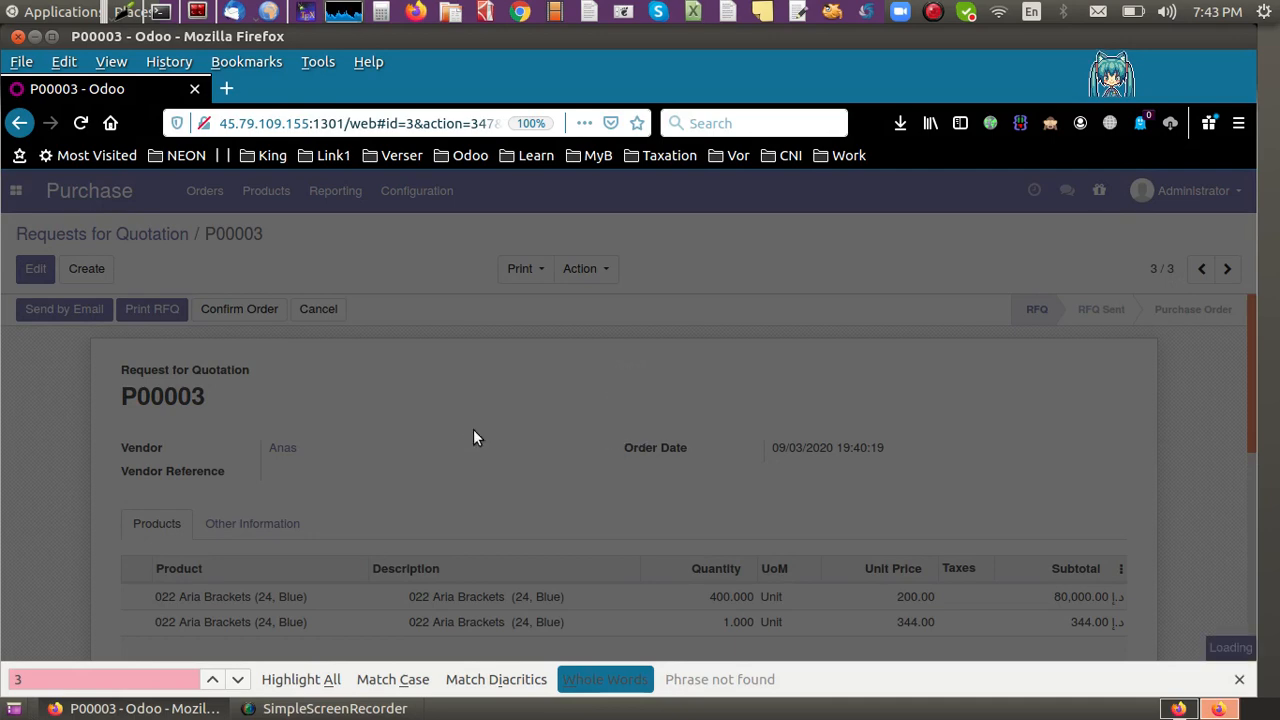
key(Return)
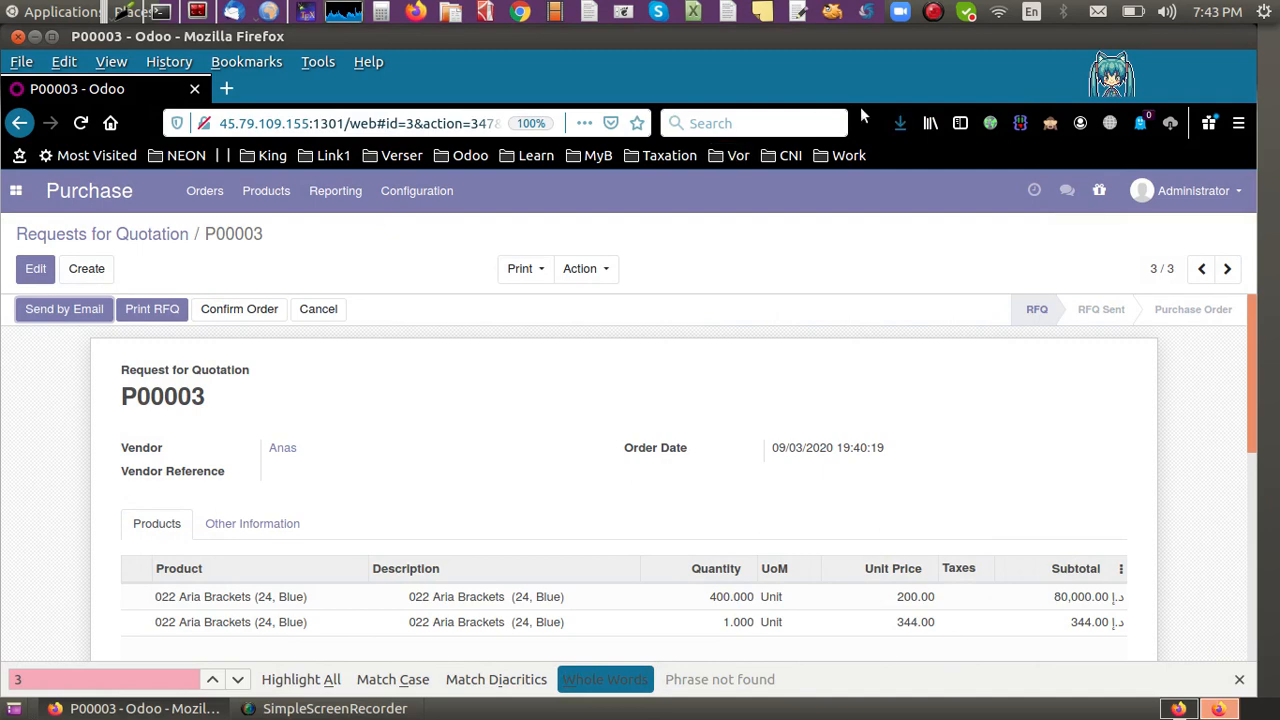
click(900, 124)
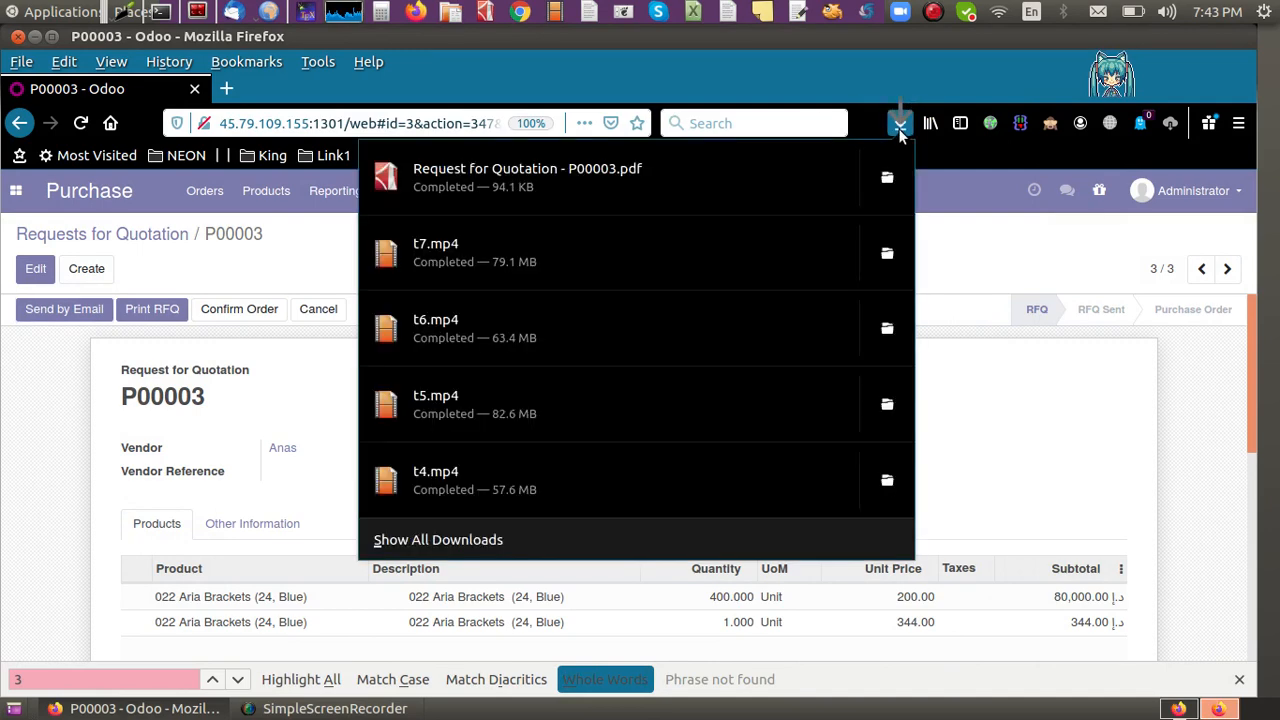
click(816, 174)
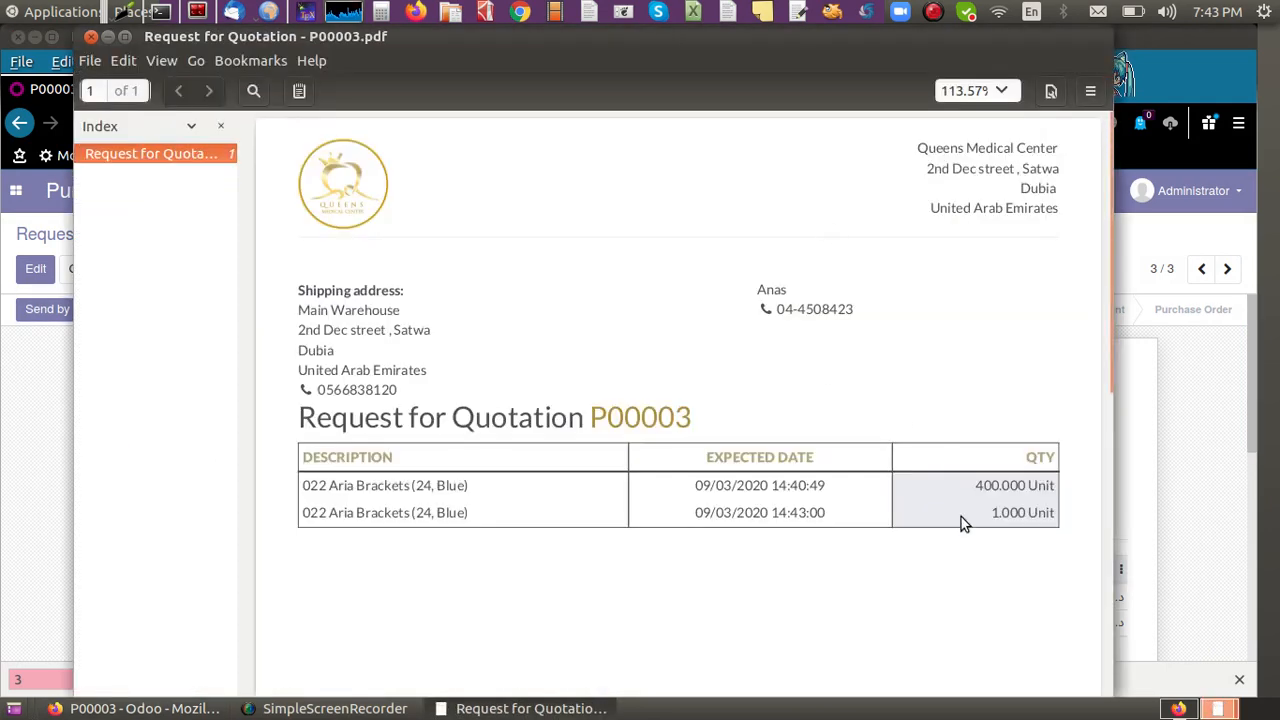
click(90, 37)
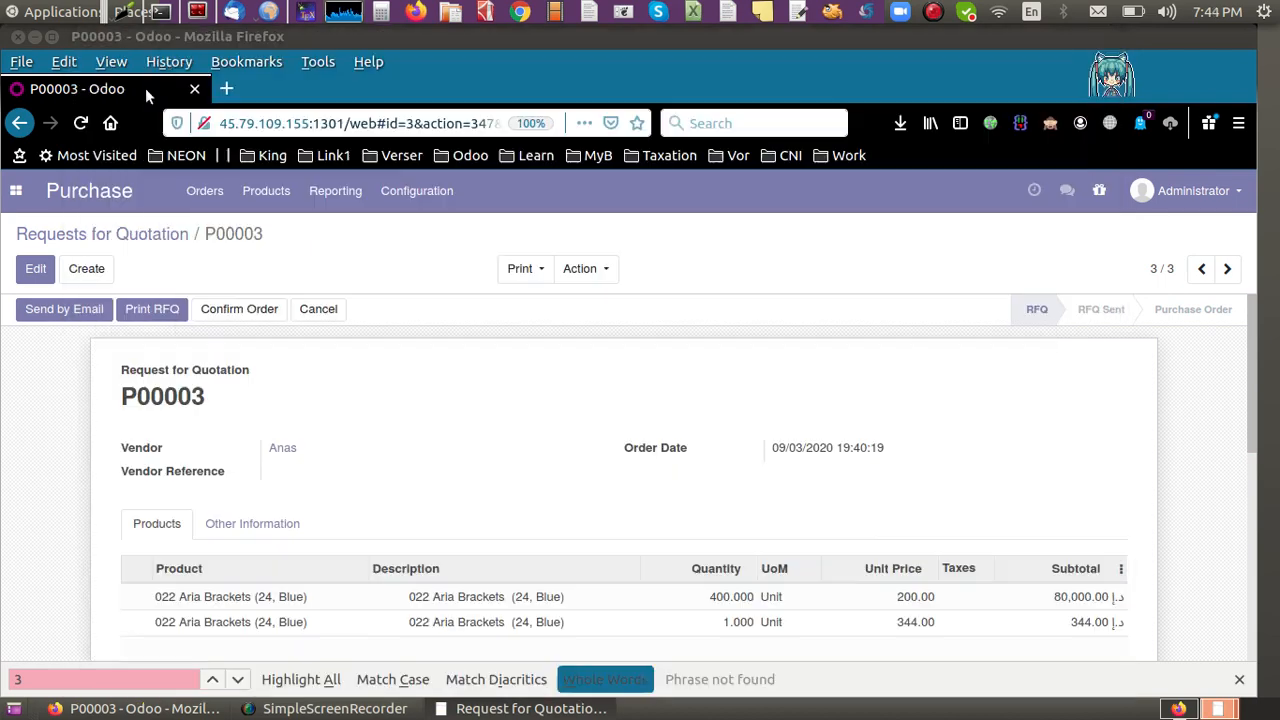
Print the Purchase Order report, replace the existing PDF, and review its unit price and amount columns before closing it
click(529, 274)
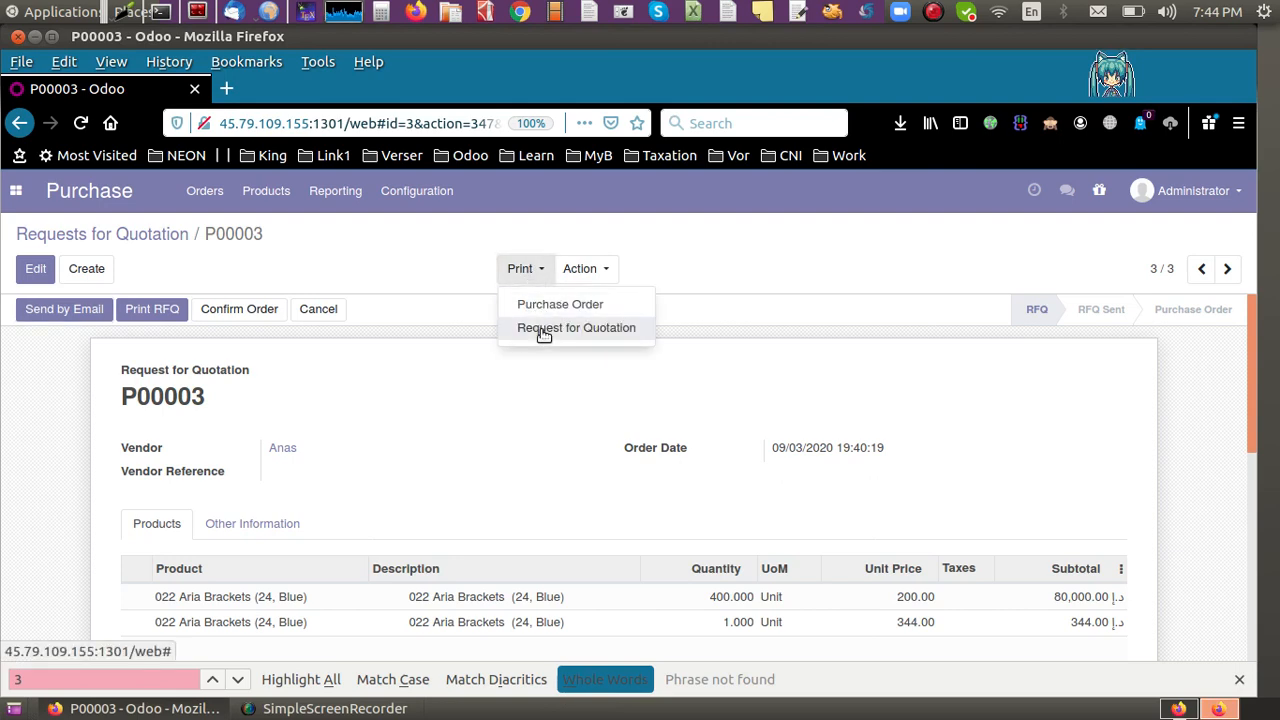
click(543, 309)
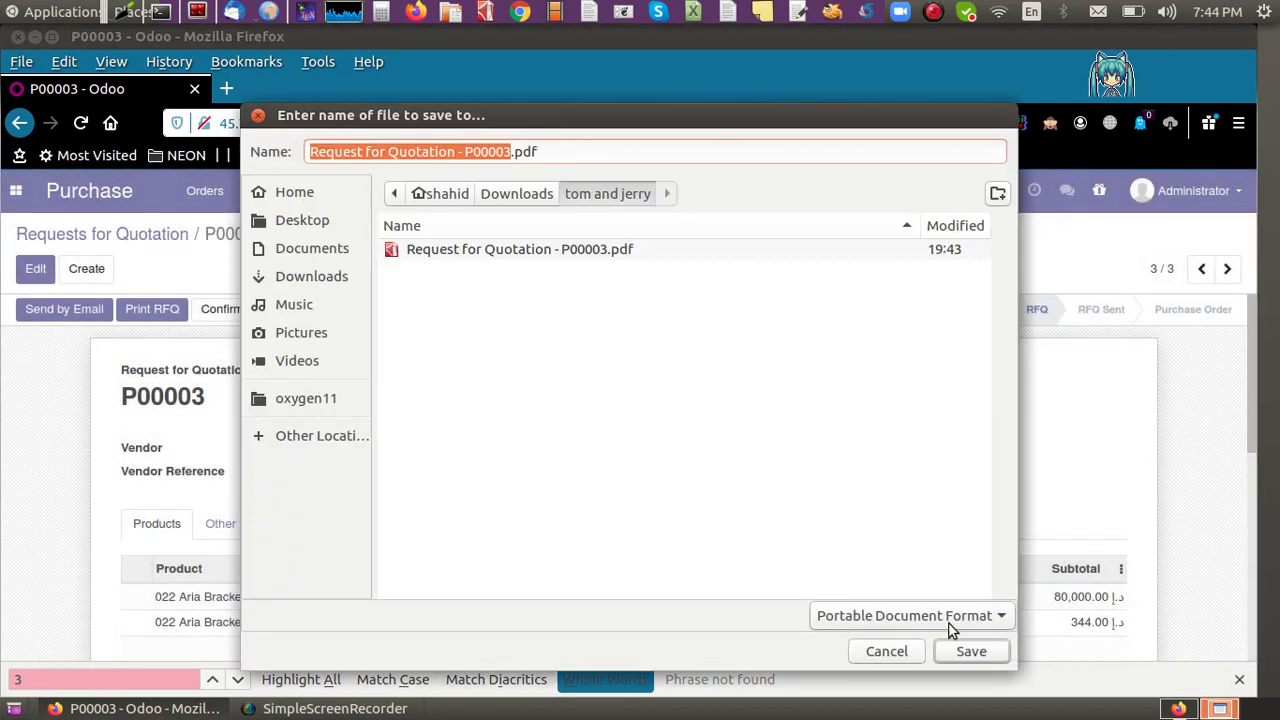
click(975, 656)
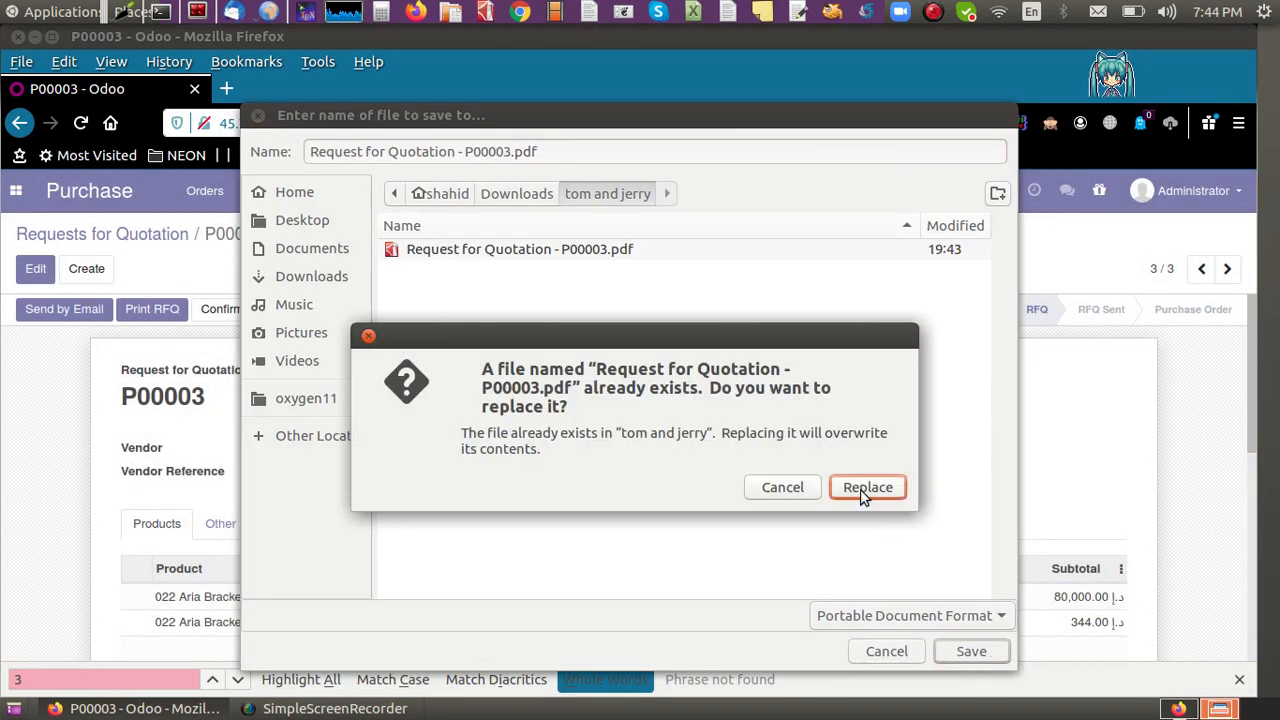
click(865, 490)
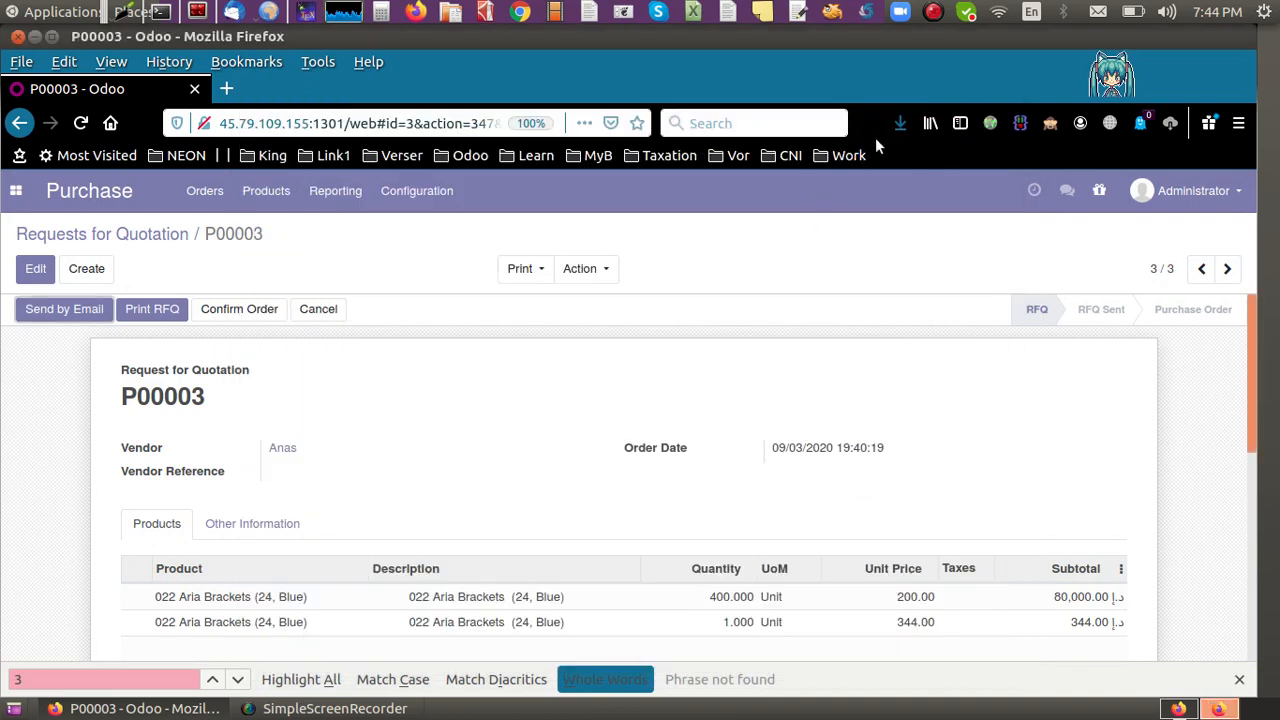
click(837, 164)
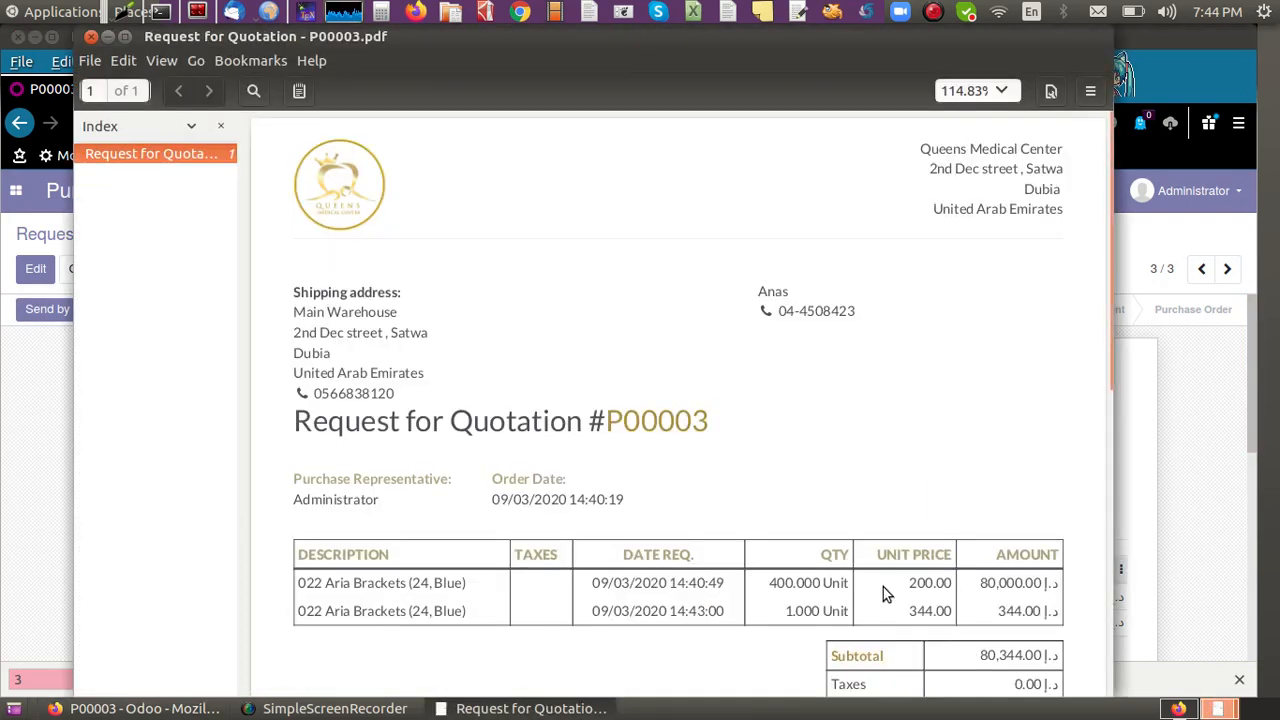
drag(881, 551, 1013, 555)
click(1013, 555)
click(91, 38)
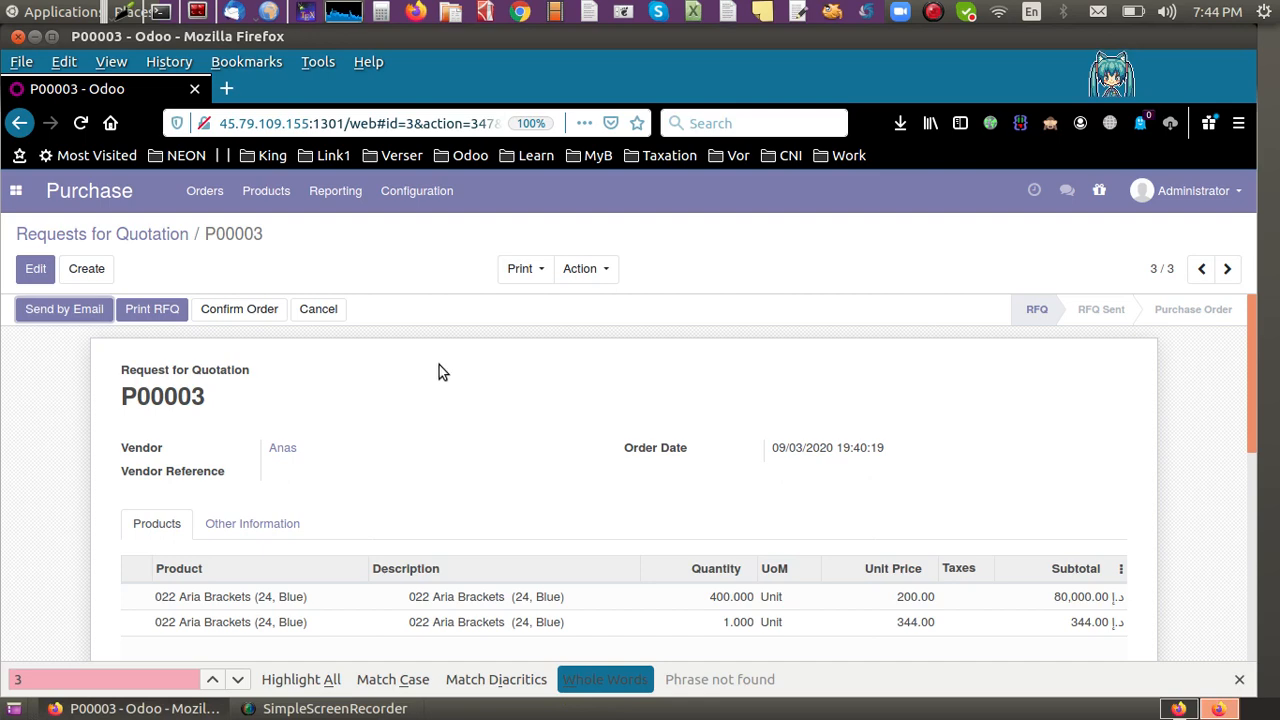
Review the prepared vendor email, including its message, PDF attachment and template, and close it without sending
click(89, 313)
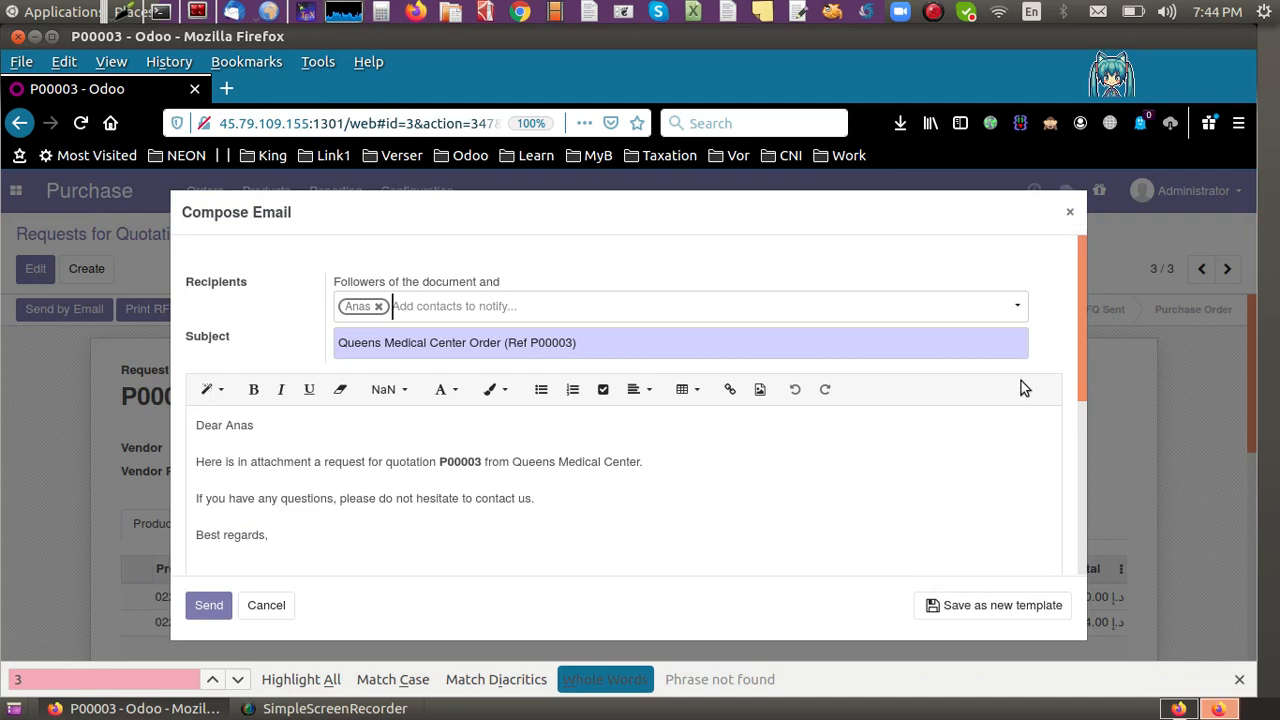
drag(1081, 375, 1069, 653)
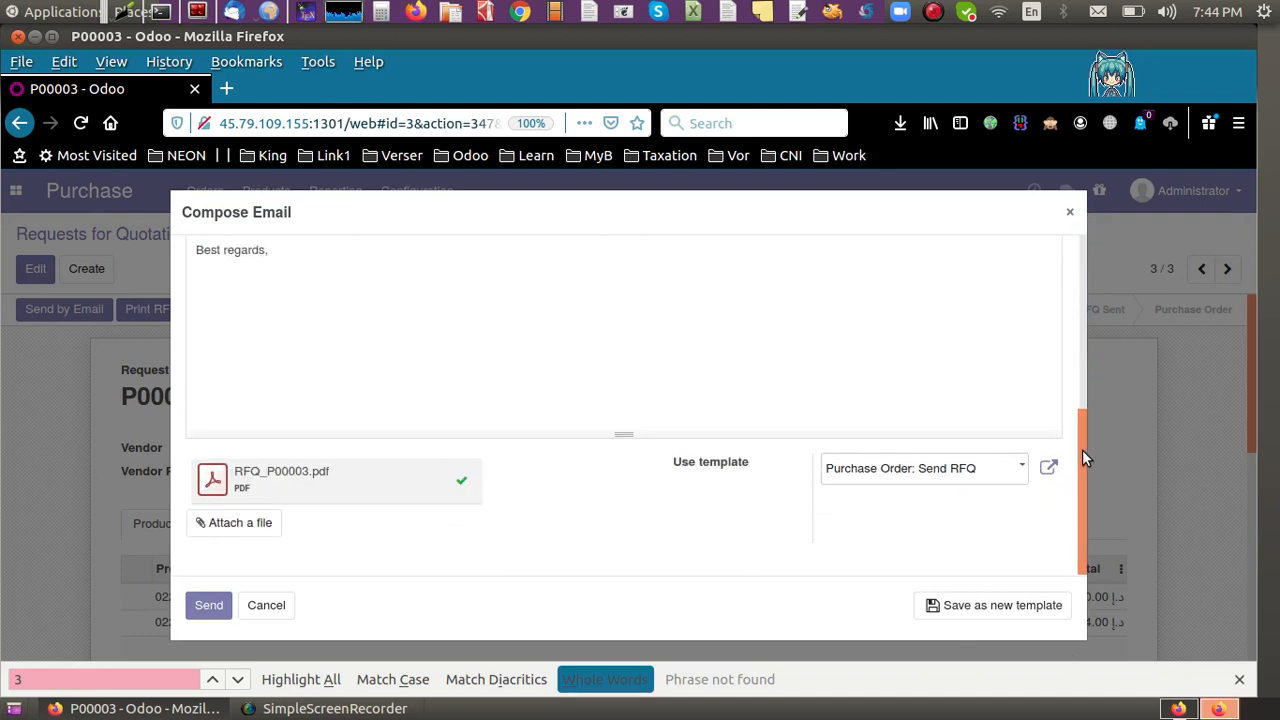
drag(1082, 452, 1075, 250)
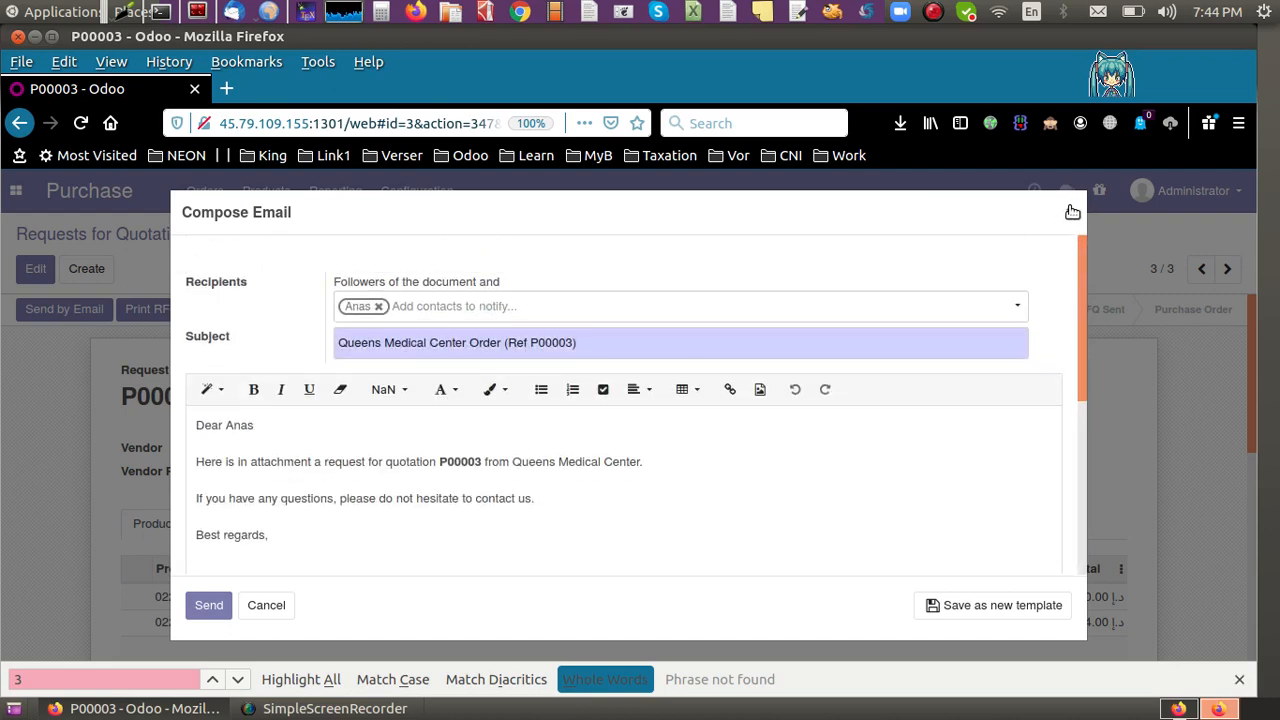
click(1068, 212)
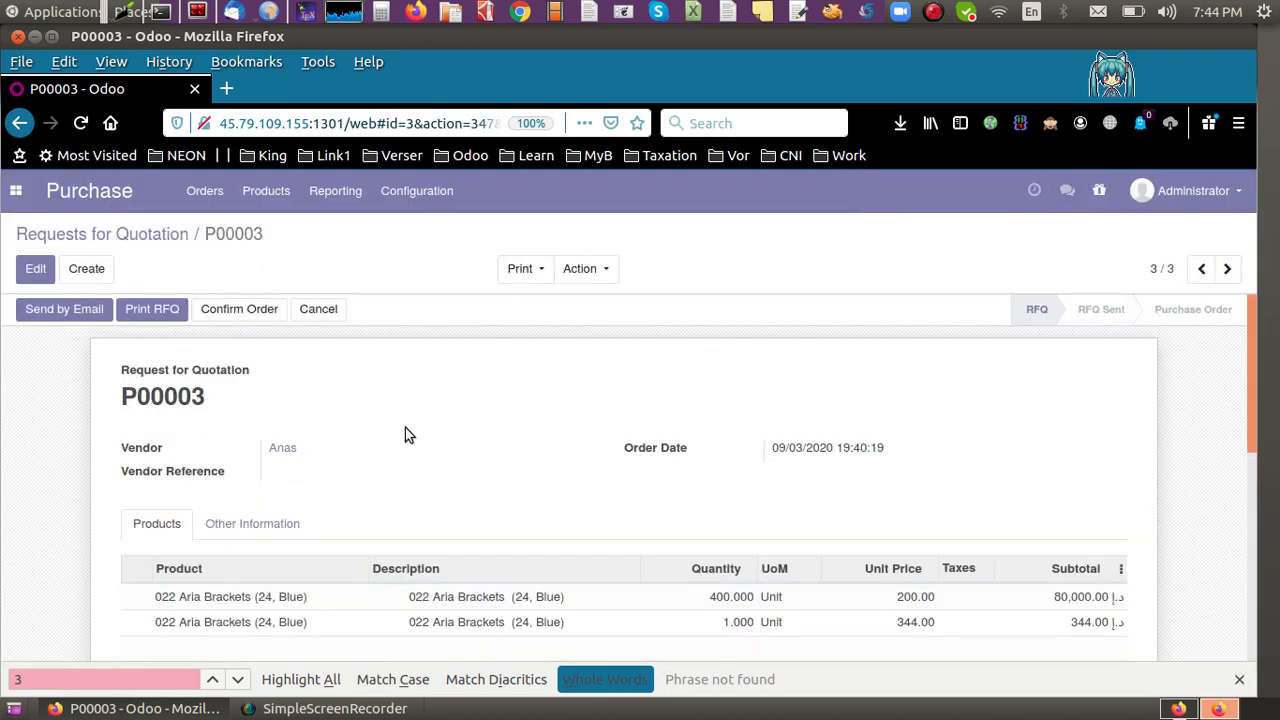
Check the new request's status in the Requests for Quotation list, reopen it and confirm the order
click(63, 234)
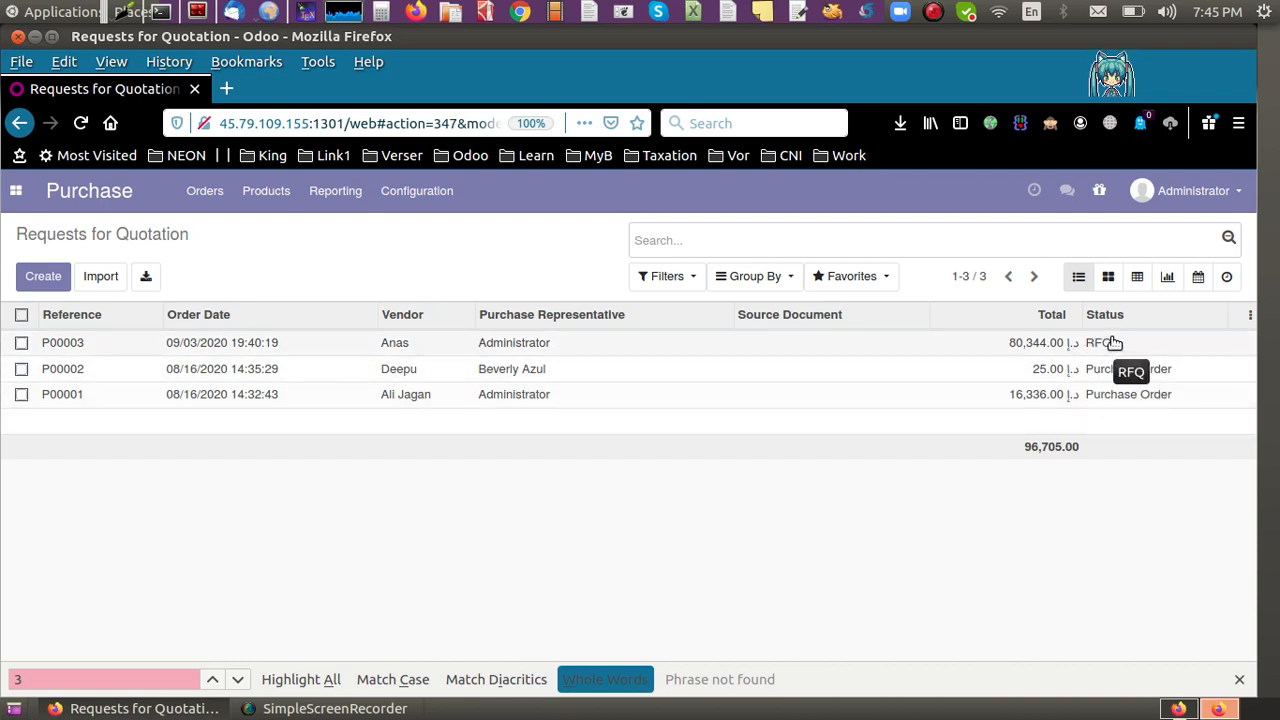
click(516, 355)
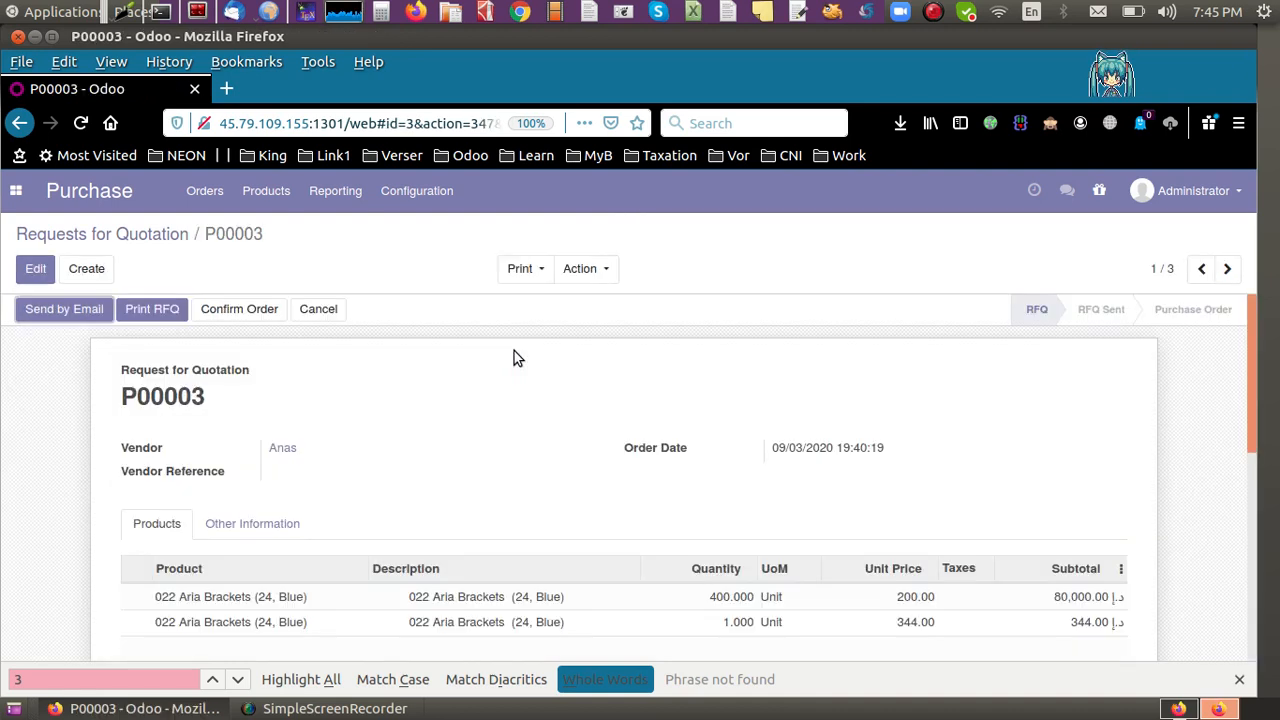
click(236, 313)
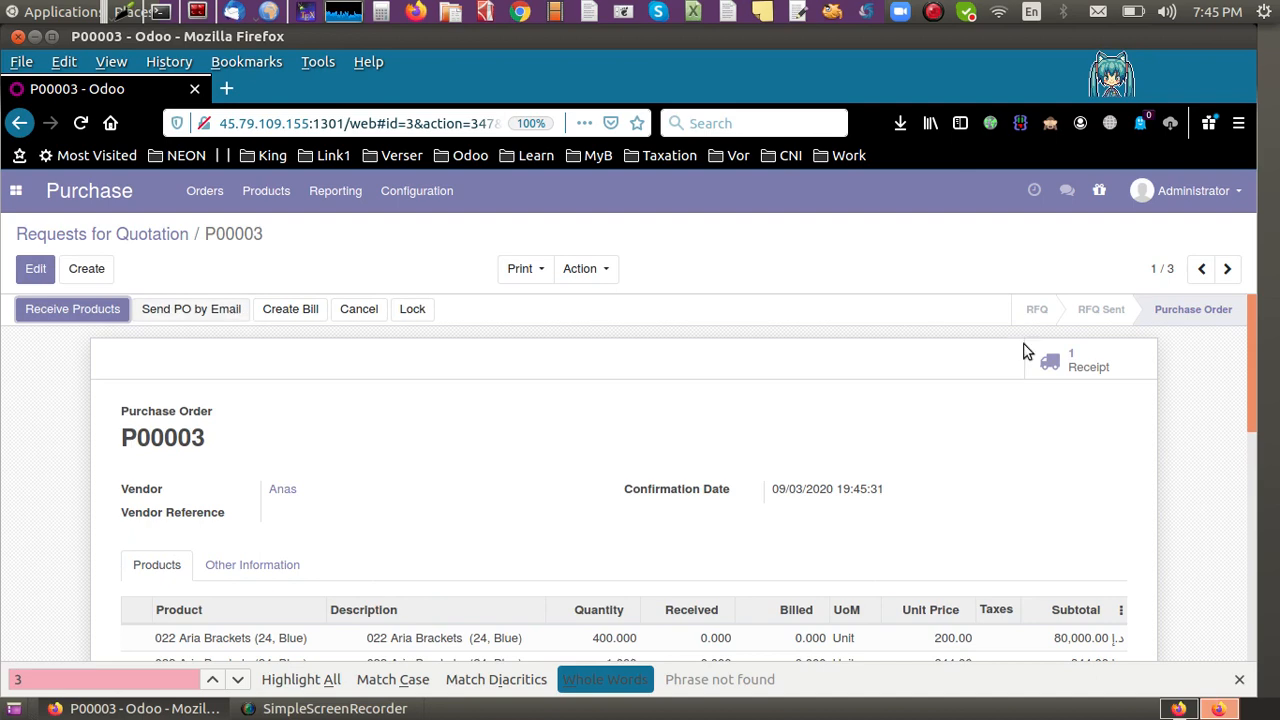
Examine the confirmed purchase order's product lines, including their received and billed quantities, unit prices and totals
click(97, 241)
drag(1249, 394, 1247, 466)
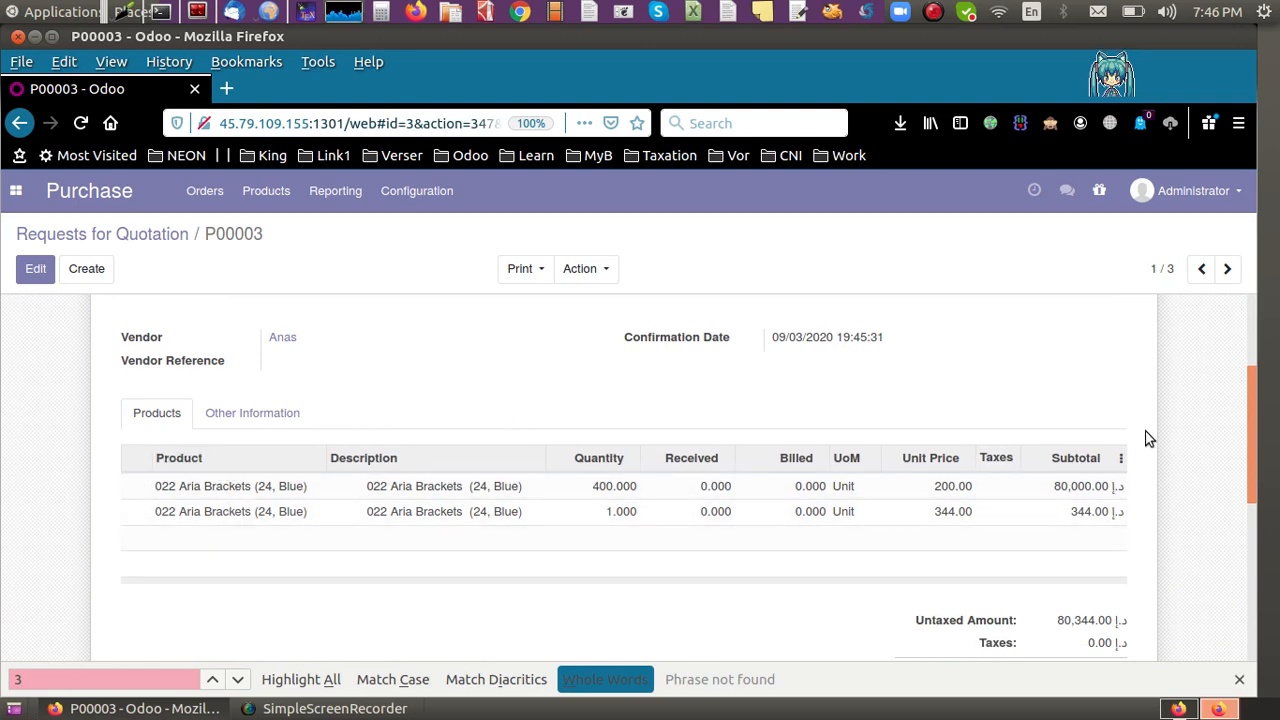
drag(1249, 460, 1253, 402)
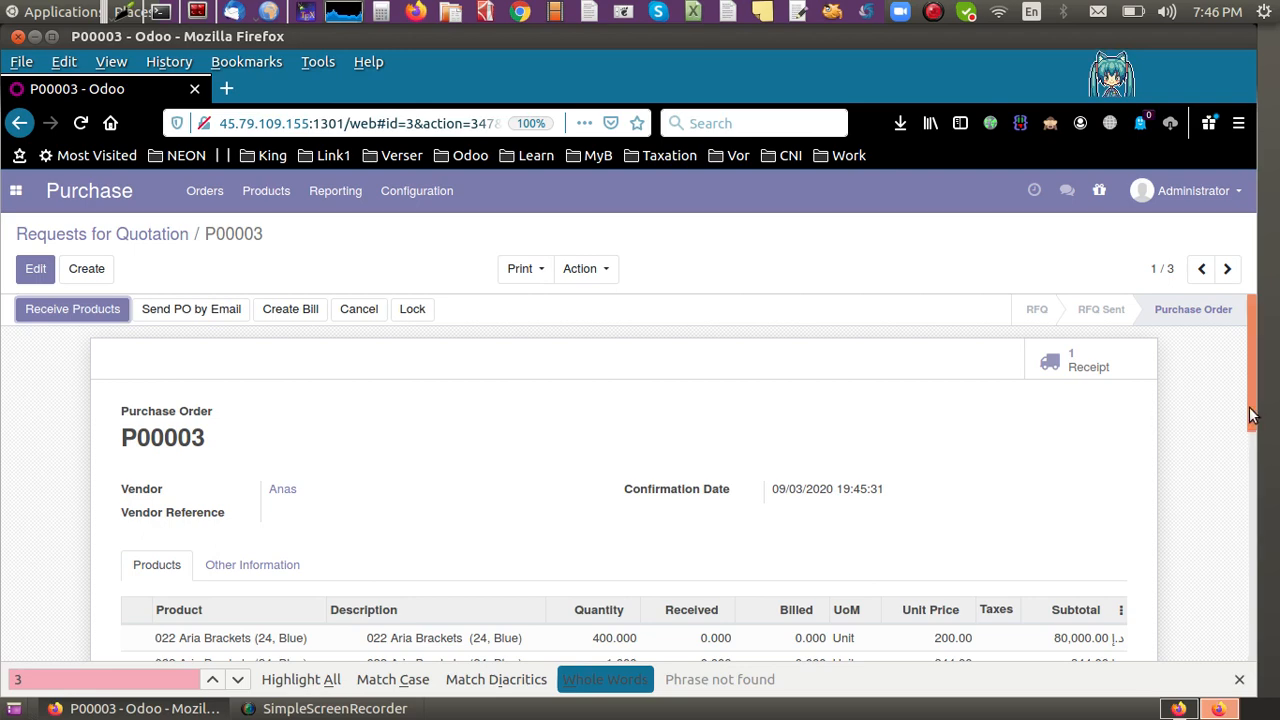
drag(1250, 414, 1251, 463)
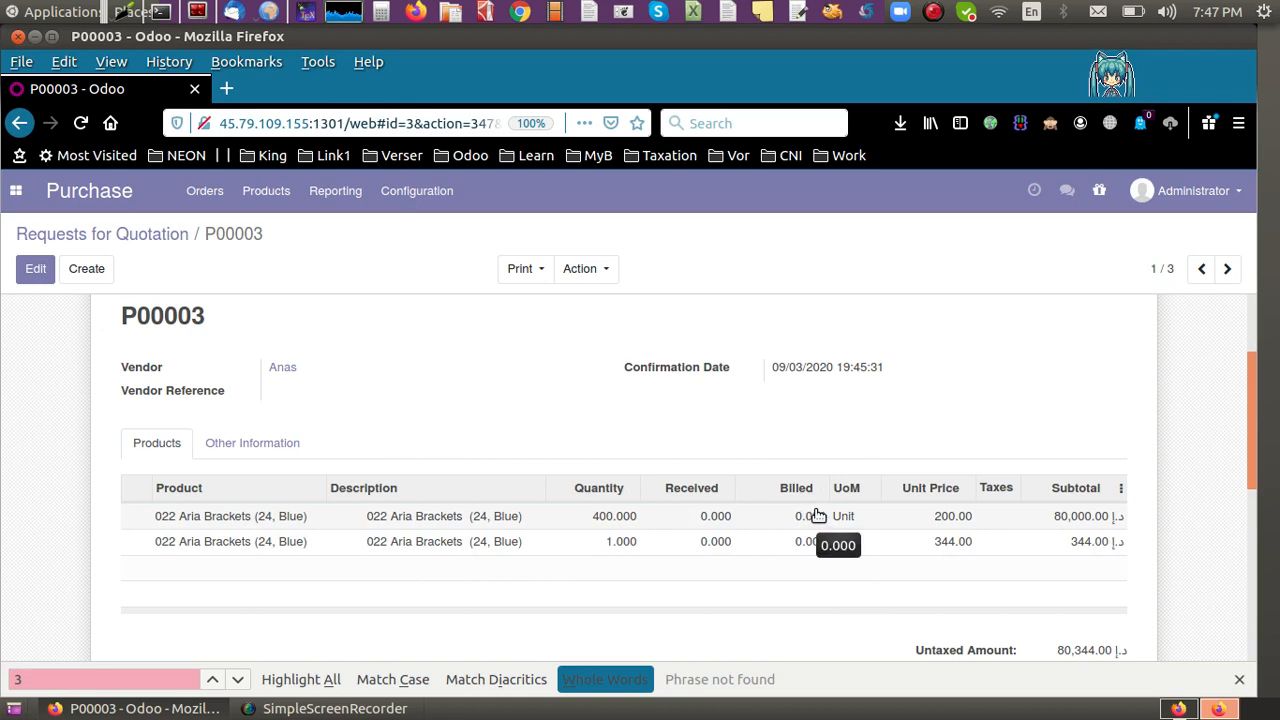
drag(1257, 440, 1258, 386)
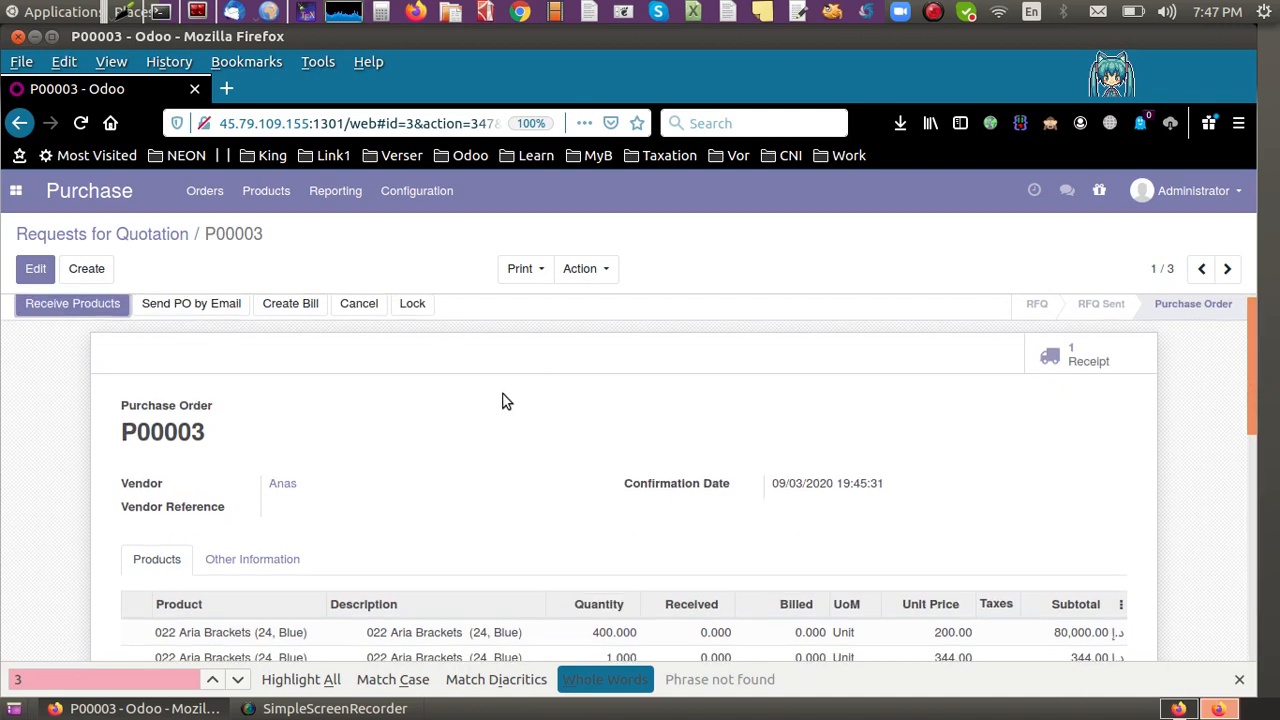
Reopen the Purchase app's quotation list, search for the confirmed Aria Brackets order by its order number, and open it
click(15, 192)
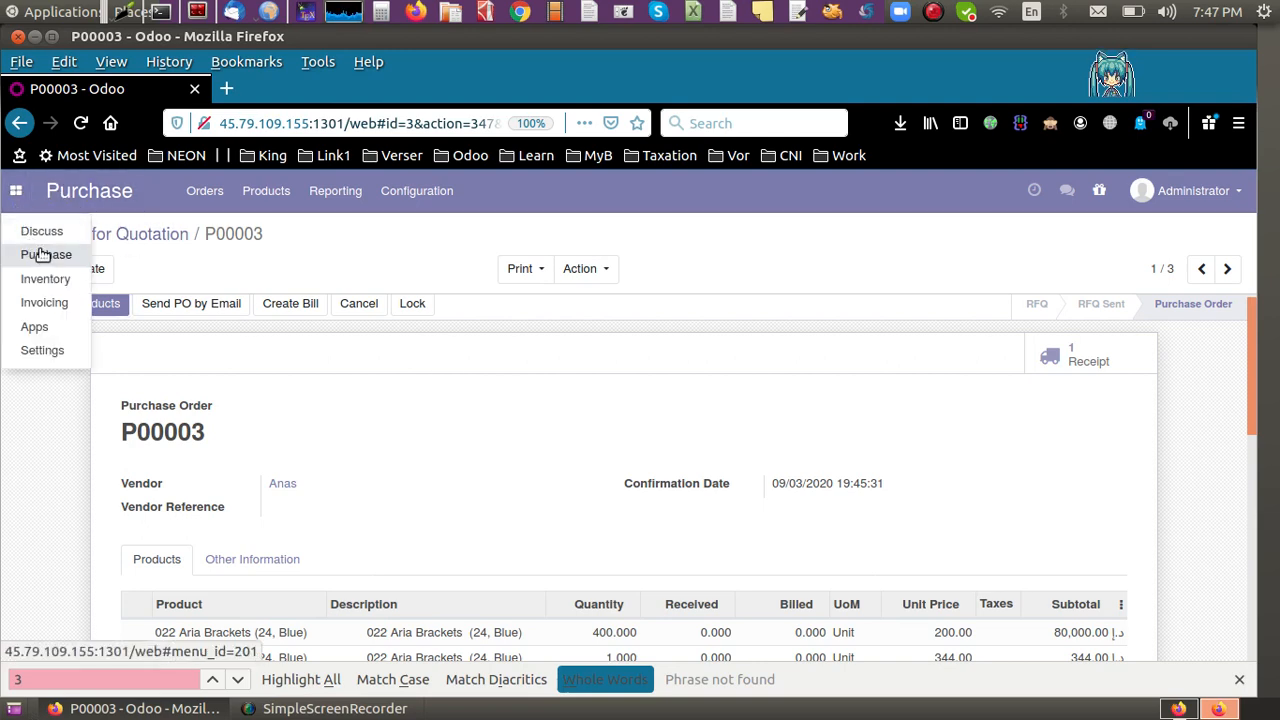
click(42, 255)
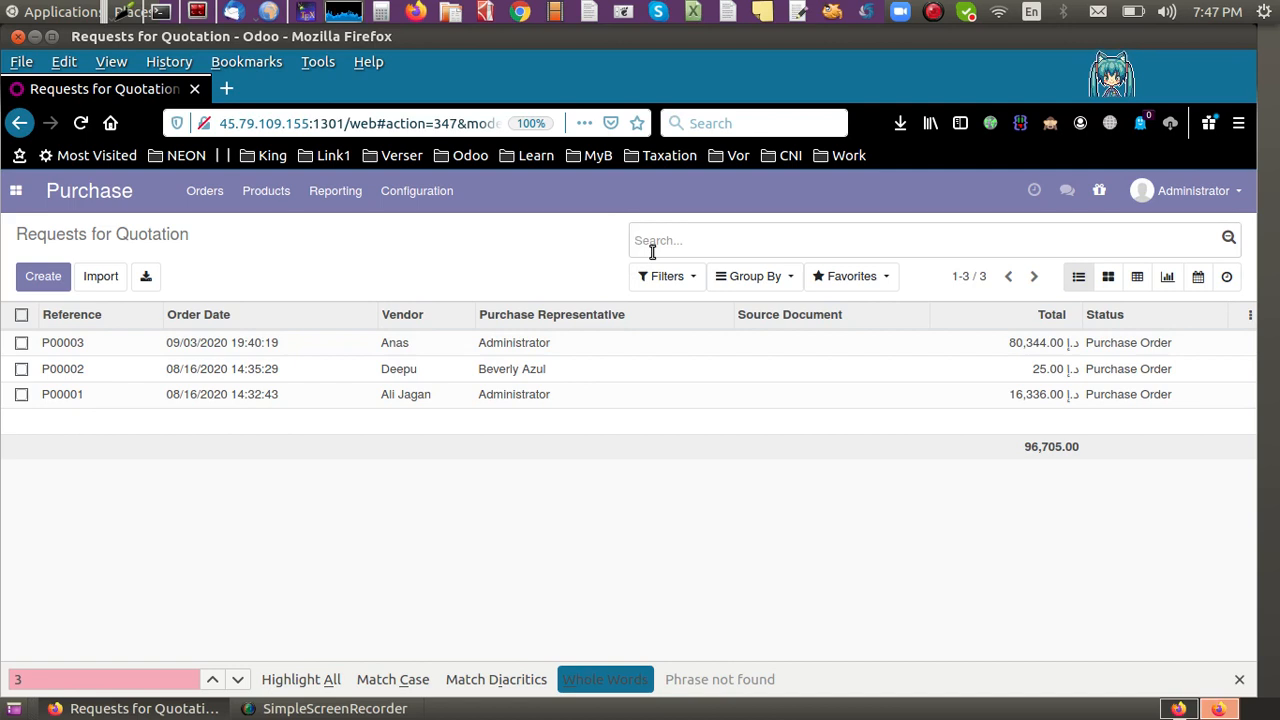
text(000)
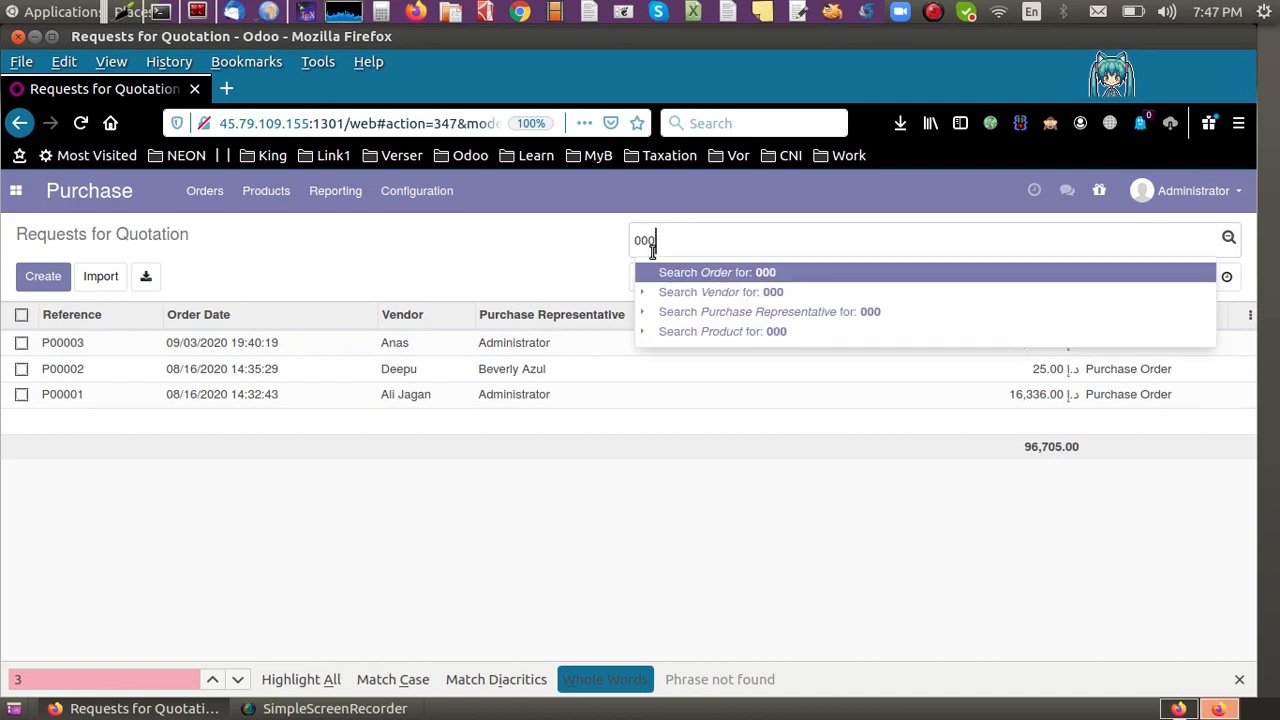
text(3)
key(Return)
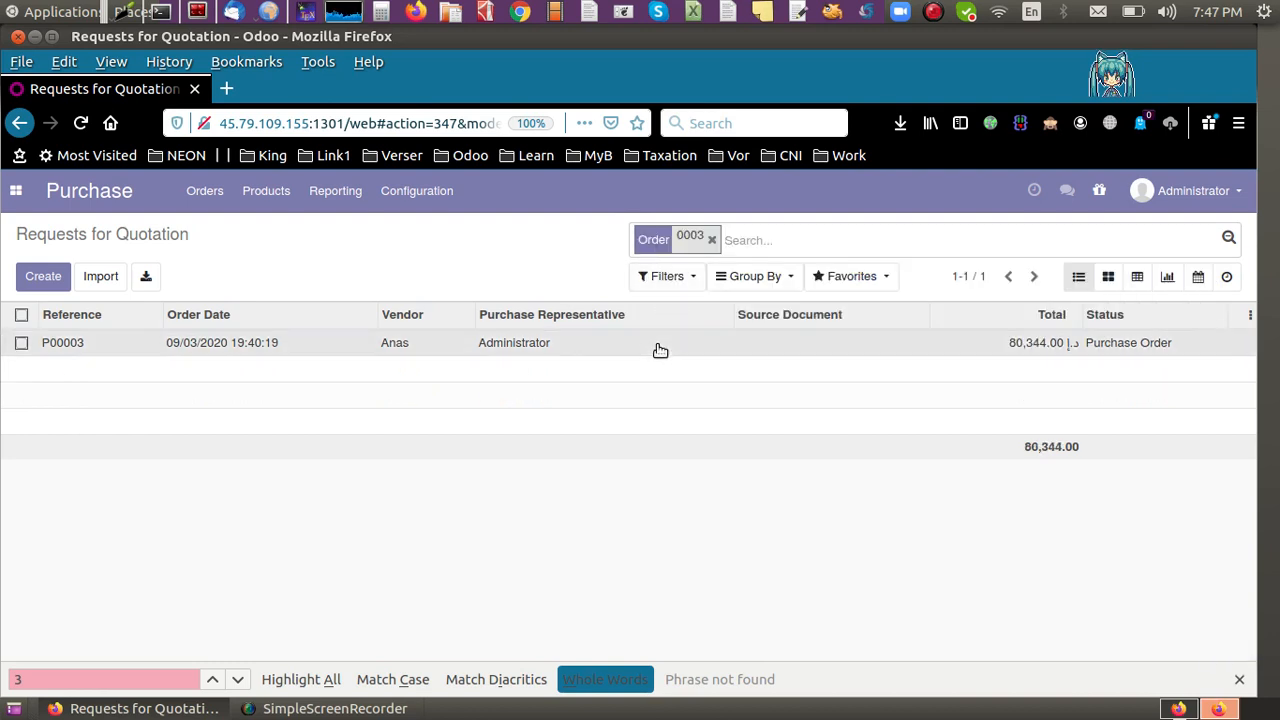
click(659, 349)
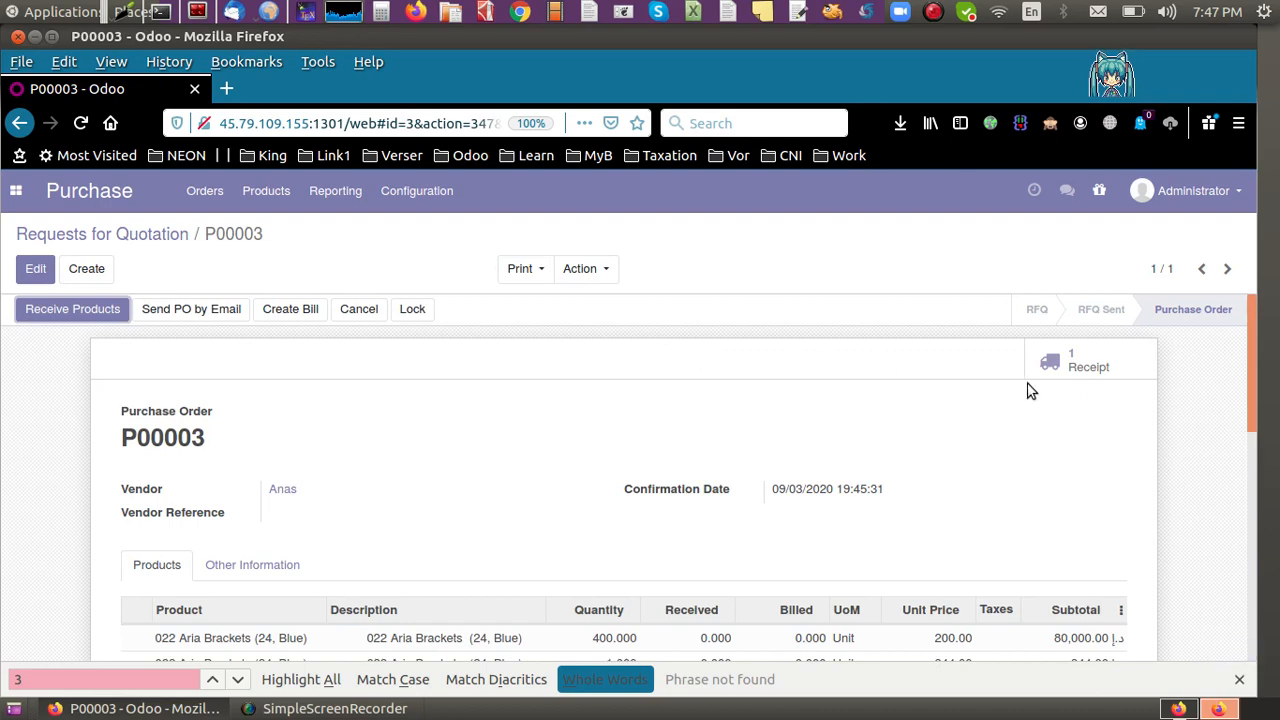
Open the order's linked receipt and examine its reference, destination location, and demand and done quantities
click(1080, 367)
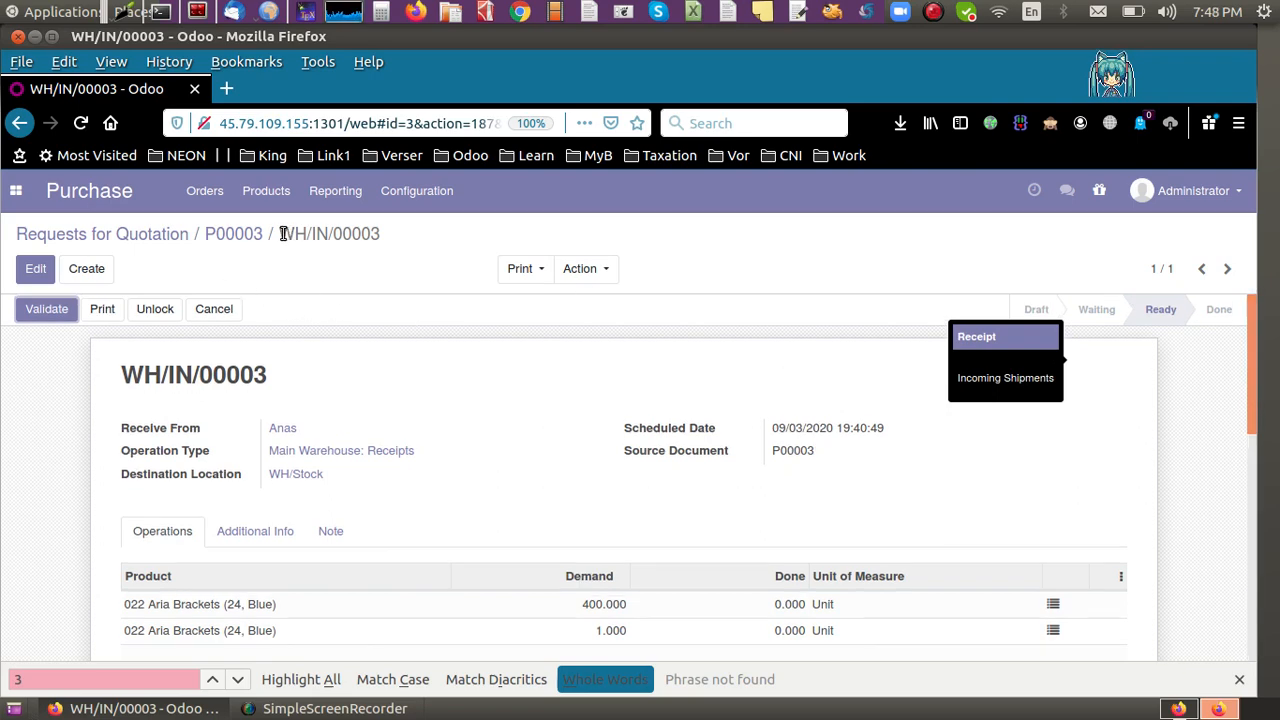
drag(280, 233, 373, 234)
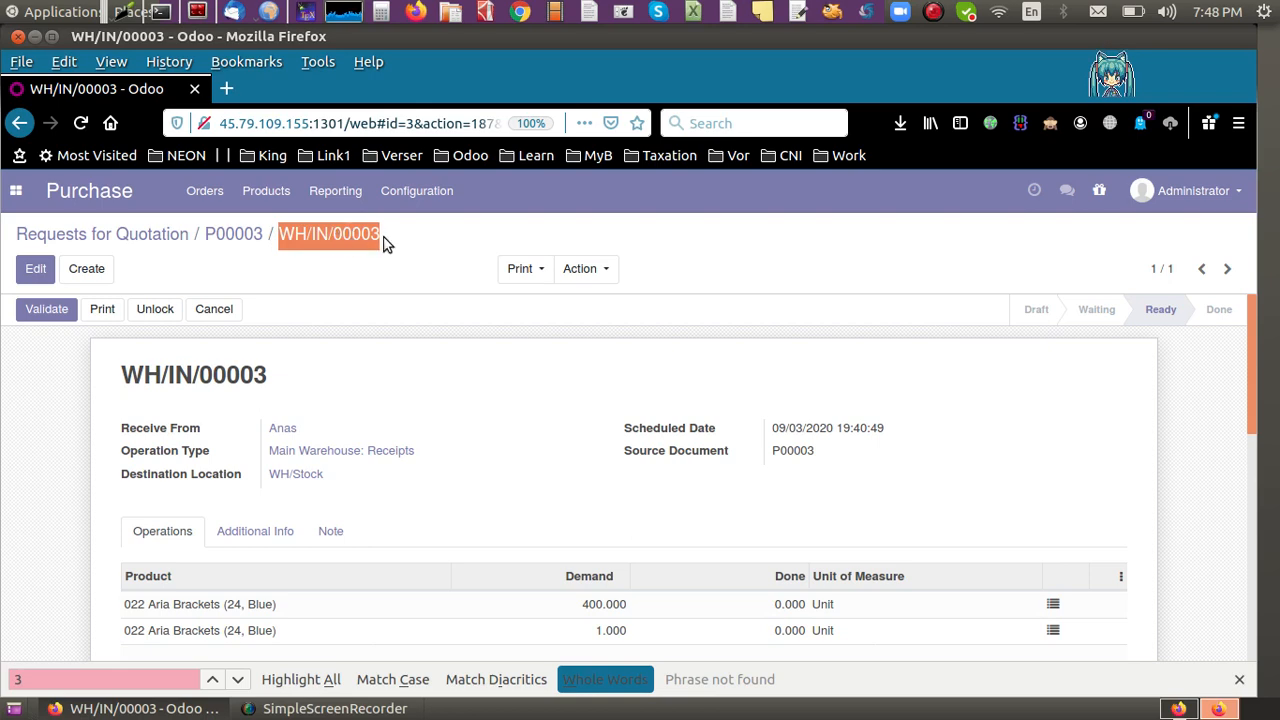
click(387, 244)
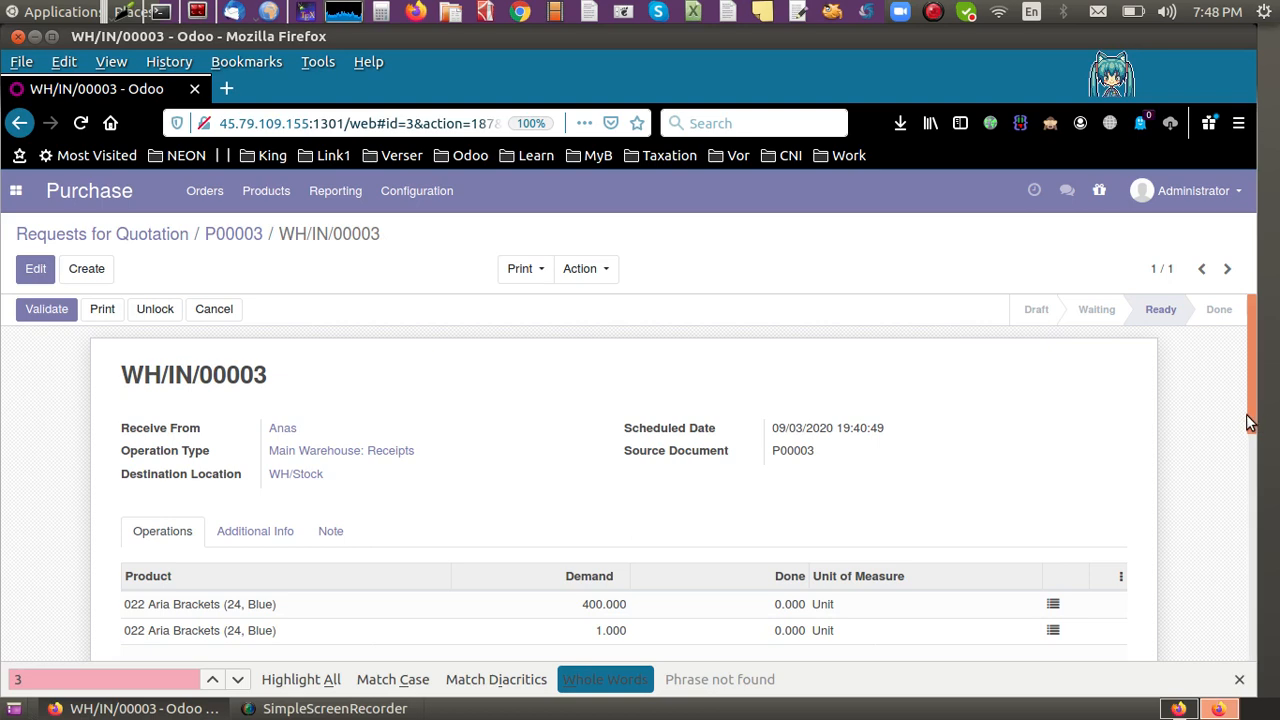
mouse_move(1255, 422)
mouse_down()
mouse_move(1258, 488)
mouse_move(1270, 405)
mouse_up()
scroll(1272, 425, down, 1)
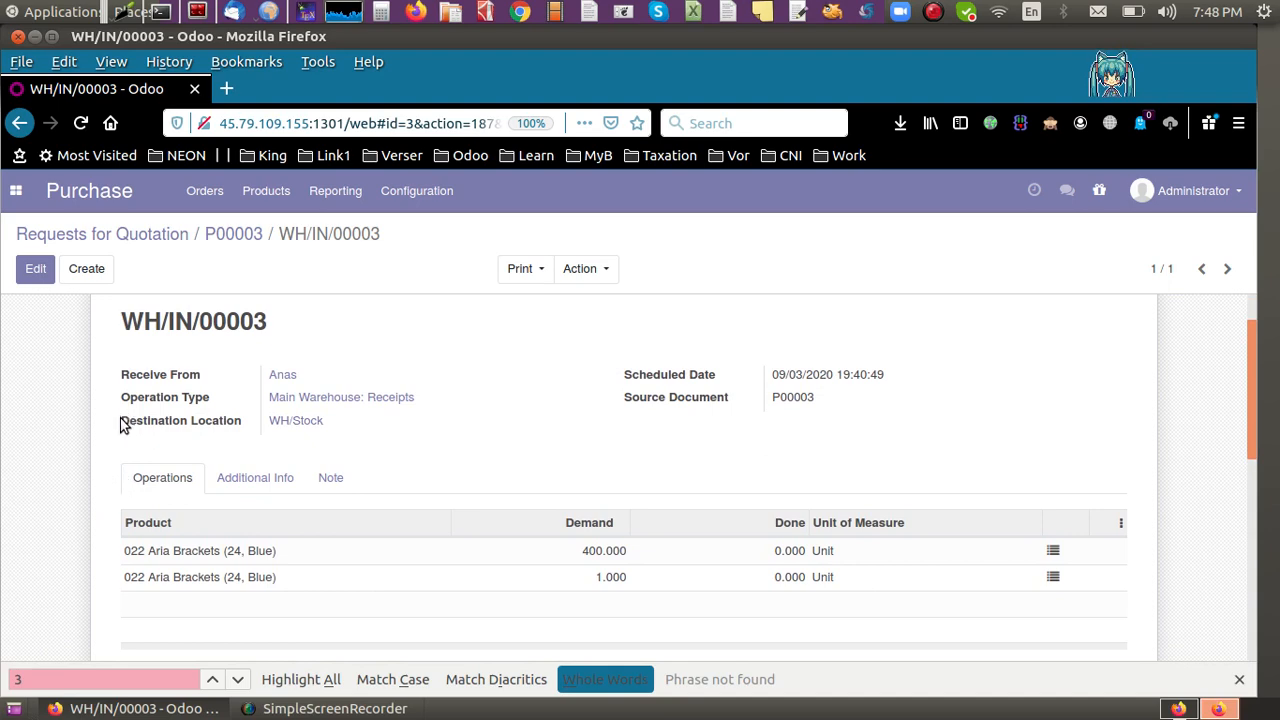
drag(120, 430, 243, 427)
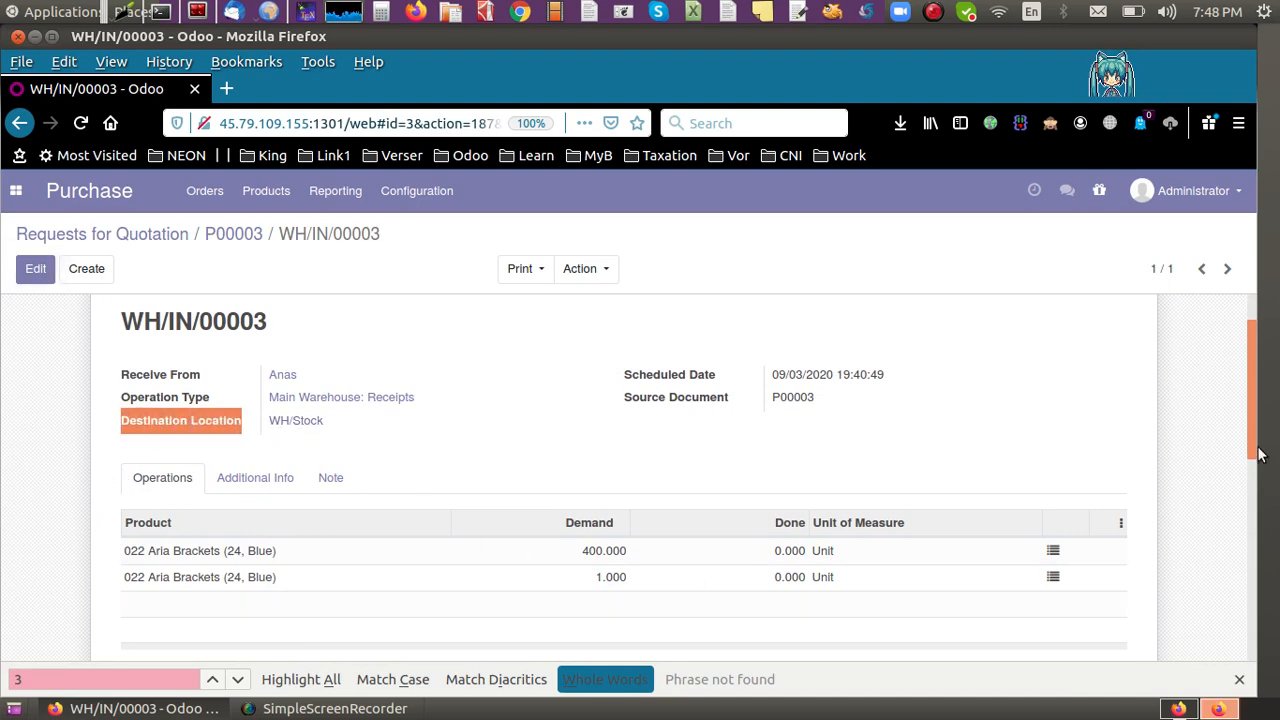
drag(1250, 443, 1252, 390)
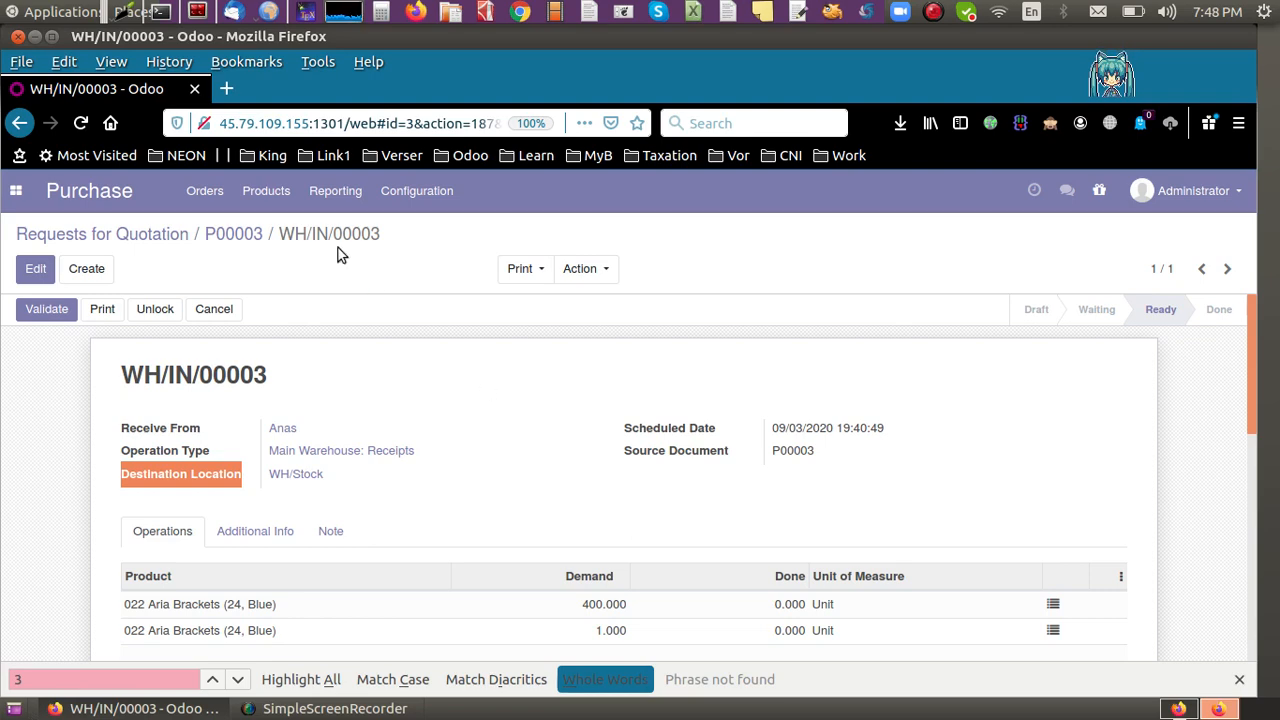
Return from the receipt to the Requests for Quotation list and remove the order search filter
click(236, 240)
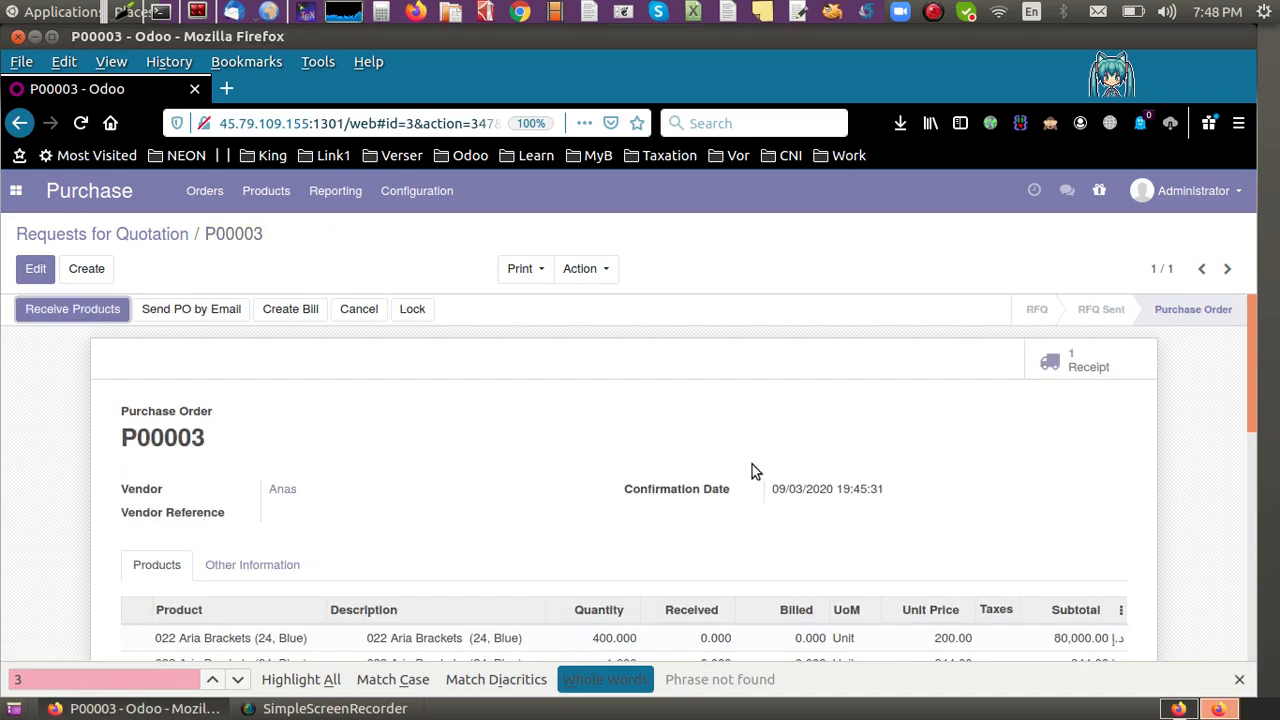
click(122, 240)
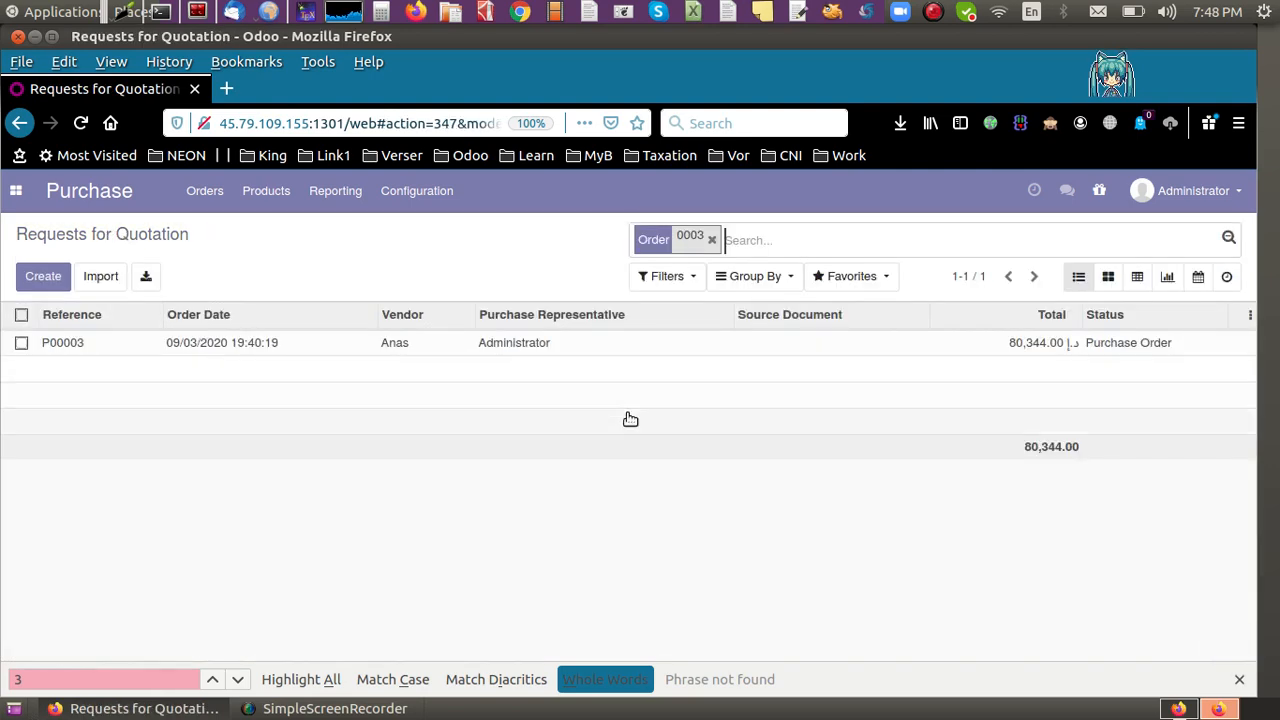
click(712, 239)
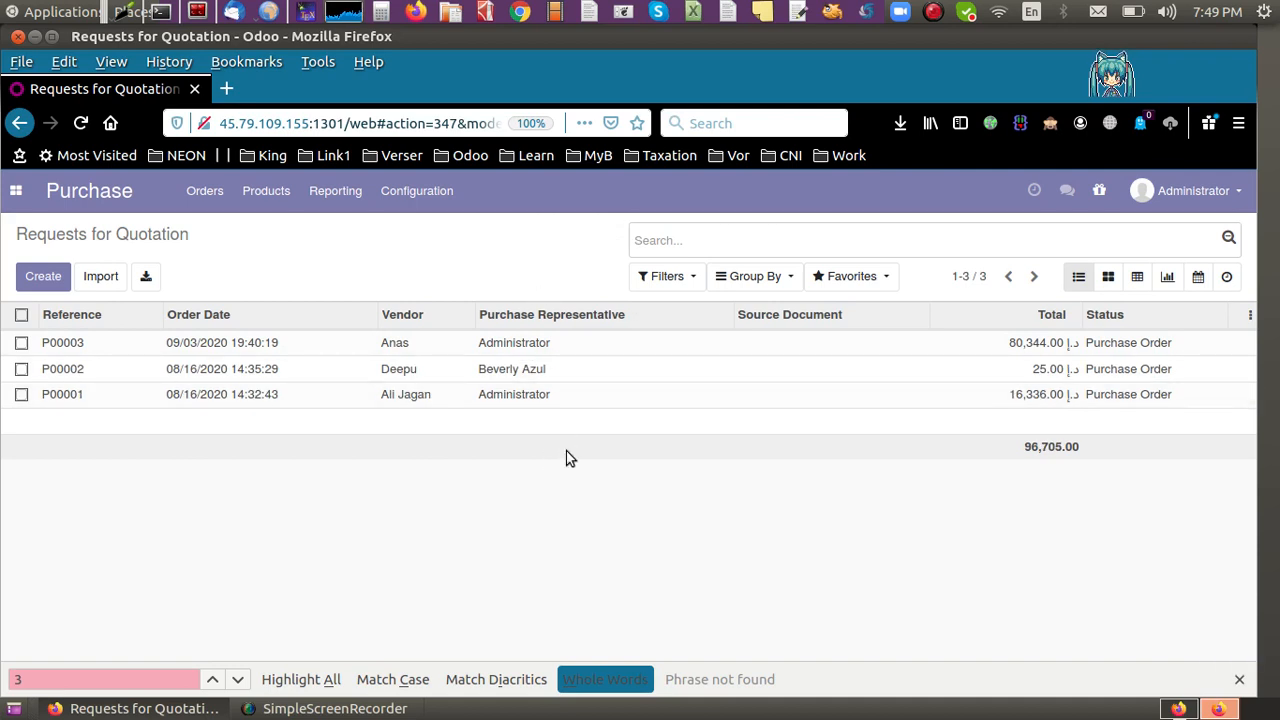
Open the oldest purchase order in the list and examine the received and billed quantities of its product lines
click(519, 400)
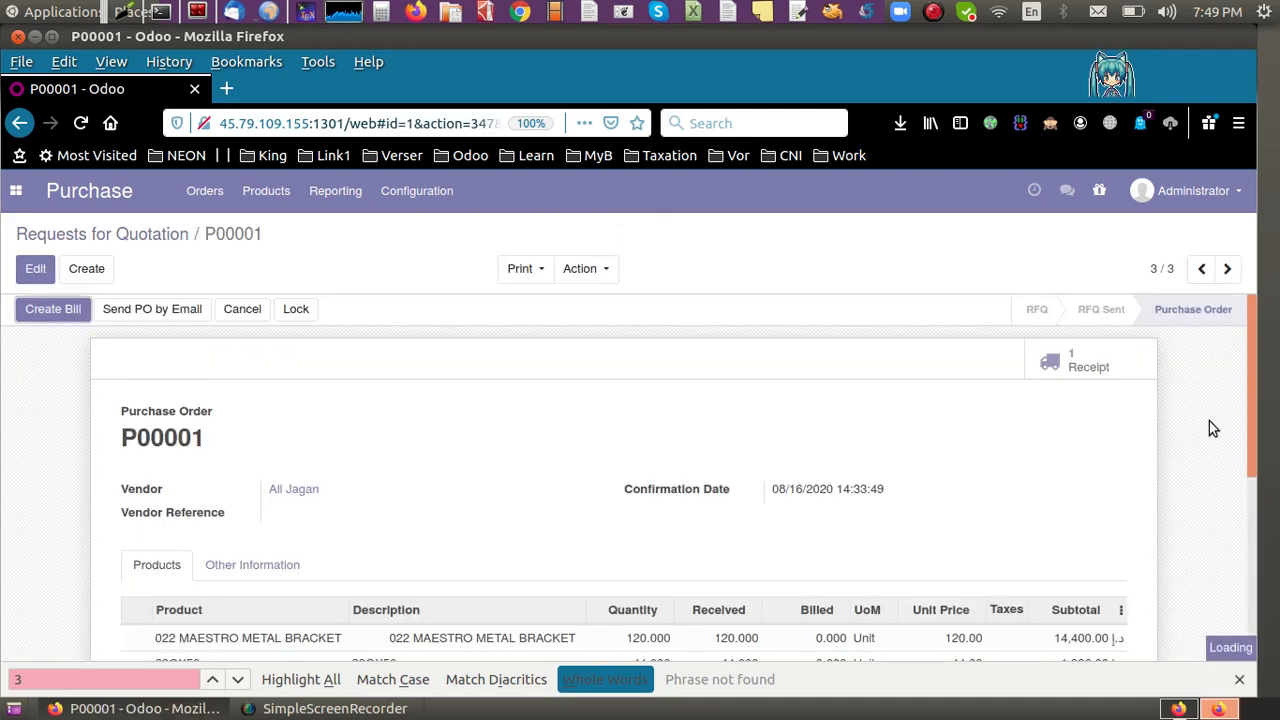
drag(1254, 368, 1258, 480)
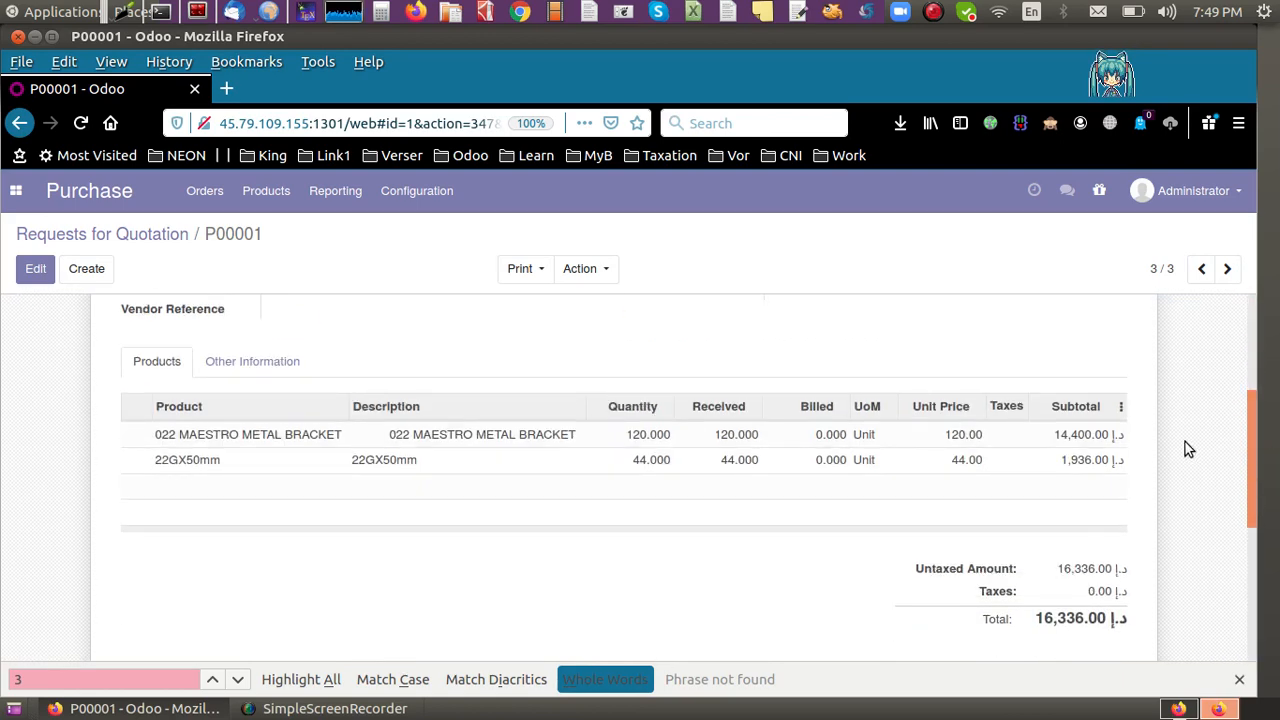
mouse_move(1254, 459)
mouse_down()
mouse_move(1250, 380)
mouse_move(1258, 453)
mouse_up()
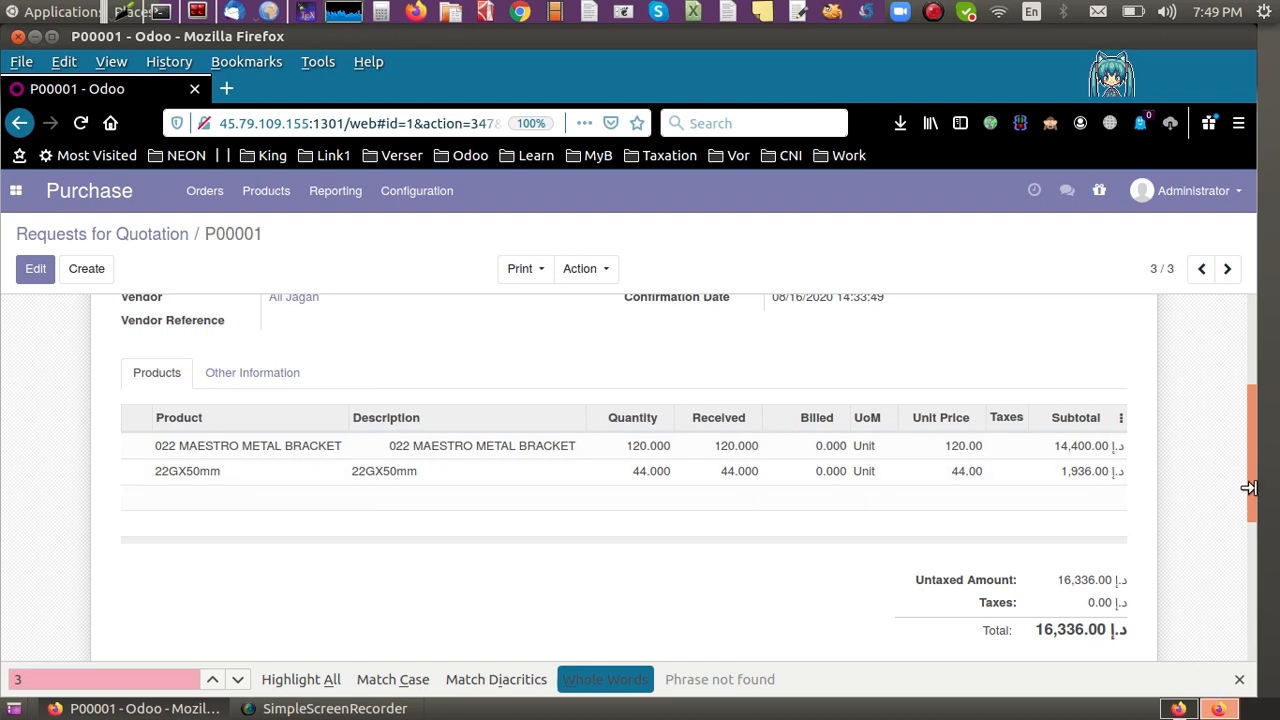
drag(1248, 488, 1258, 365)
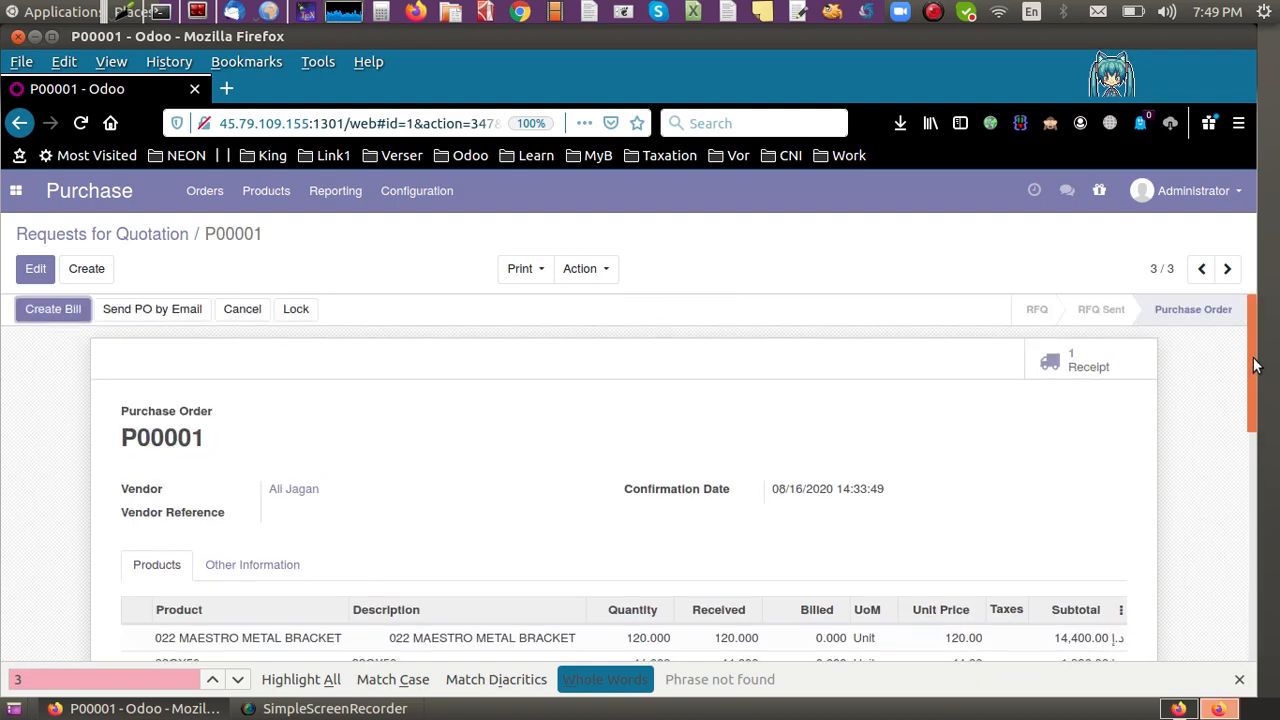